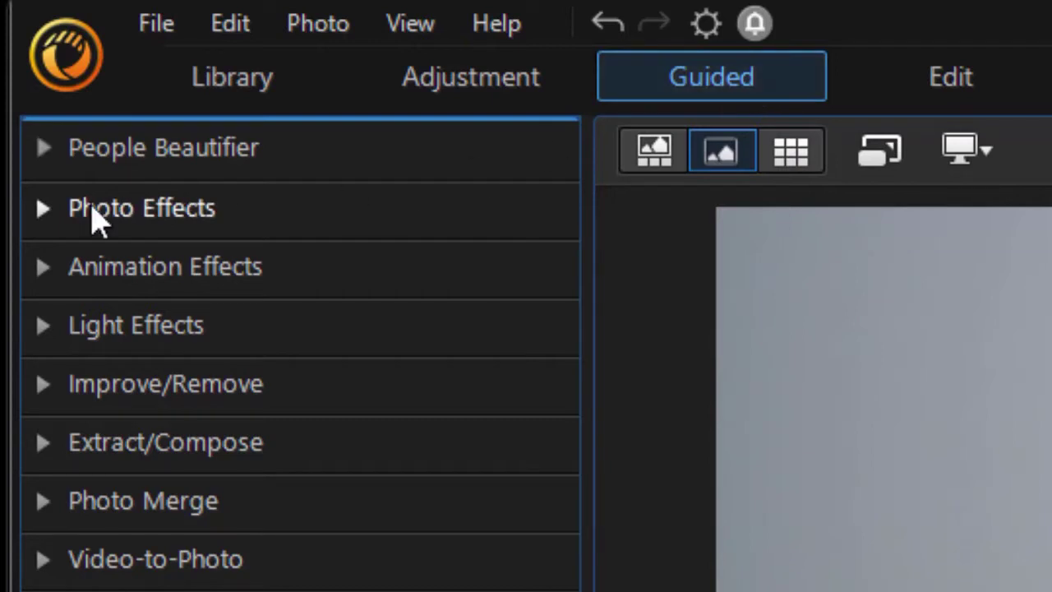
Apply the Blur Tools effect from Photo Effects, giving the beach photo a Circular Soft Focus blur
left_click(215, 219)
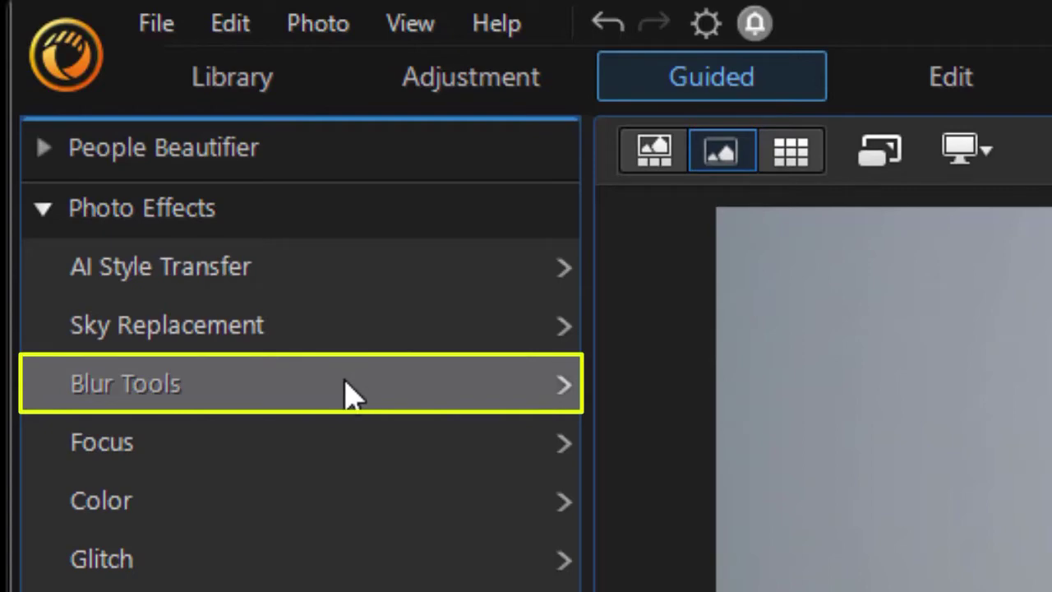
left_click(345, 394)
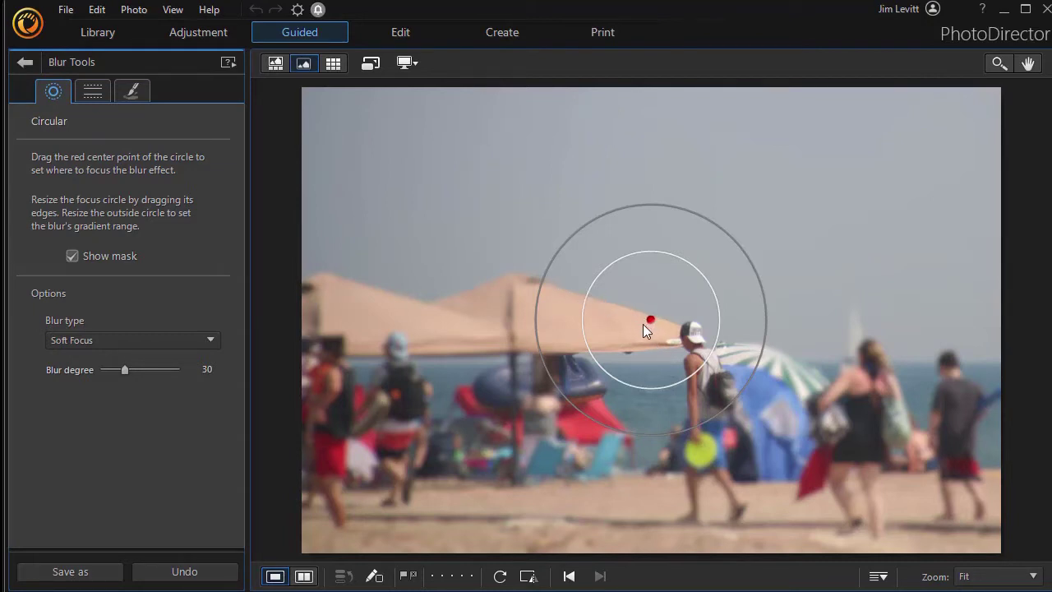
Move the focus circle onto the frisbee man, enlarge it, widen the fade, and strengthen the blur
left_click_drag(651, 319, 695, 347)
mouse_move(634, 368)
left_mouse_down()
mouse_move(662, 361)
mouse_move(615, 376)
mouse_move(623, 370)
left_mouse_up()
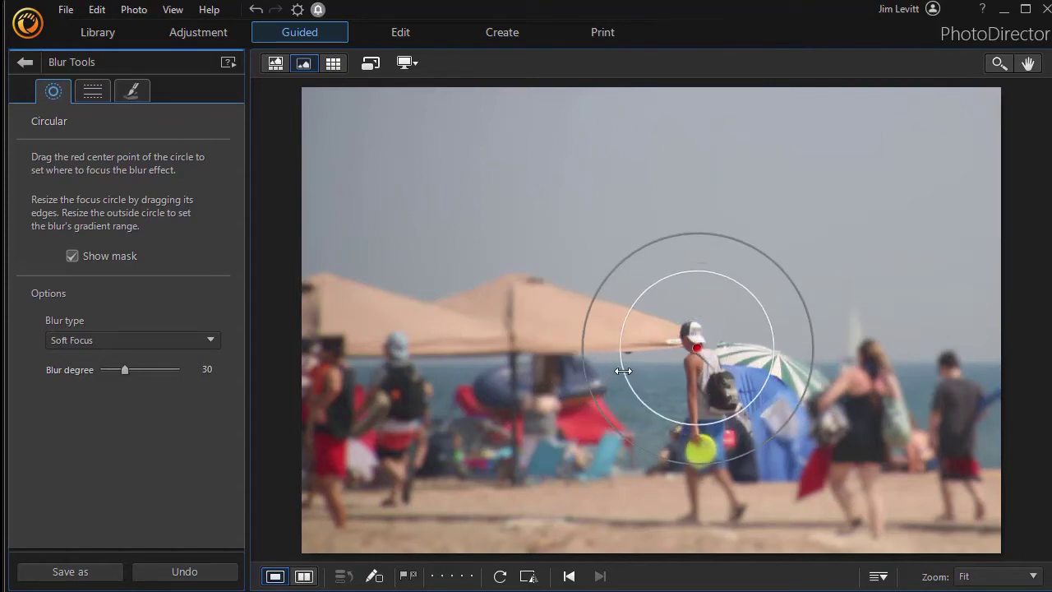
left_click_drag(591, 310, 535, 295)
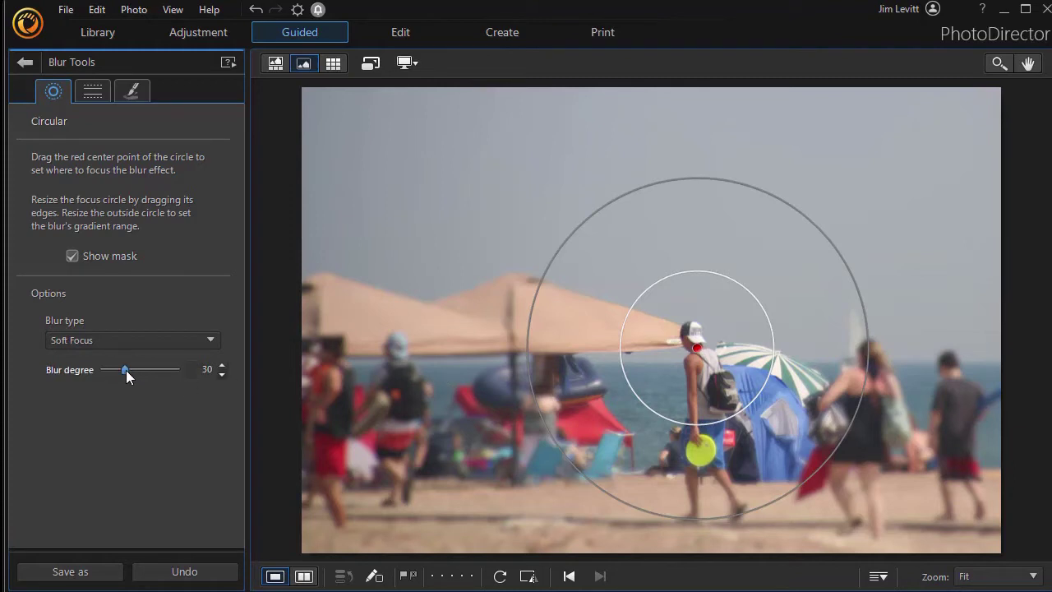
left_click_drag(127, 369, 158, 369)
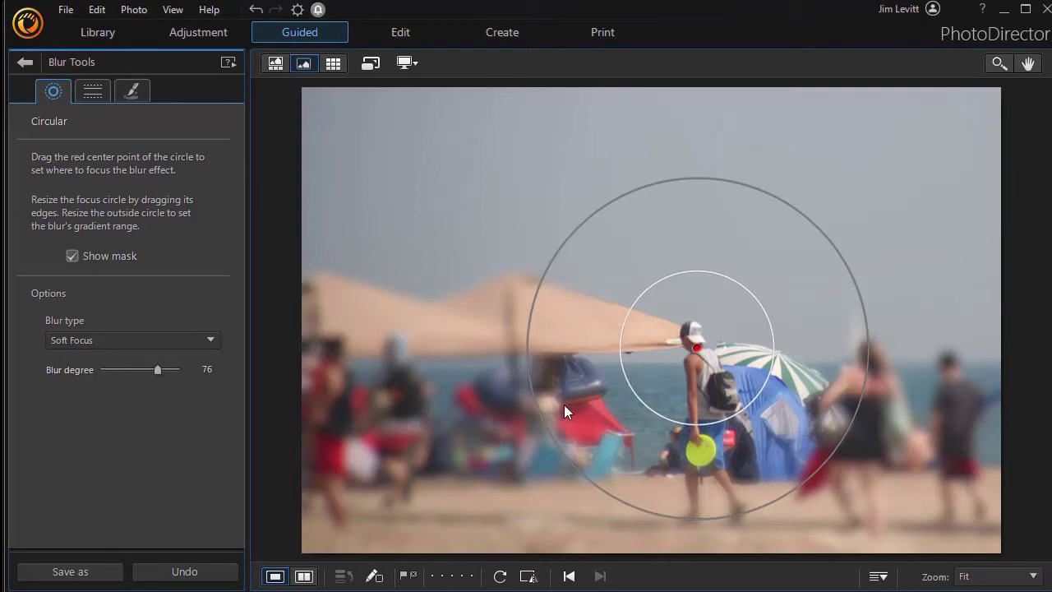
Refit the focus circle lower around the man and set blur degree to 61
left_click_drag(624, 376, 562, 401)
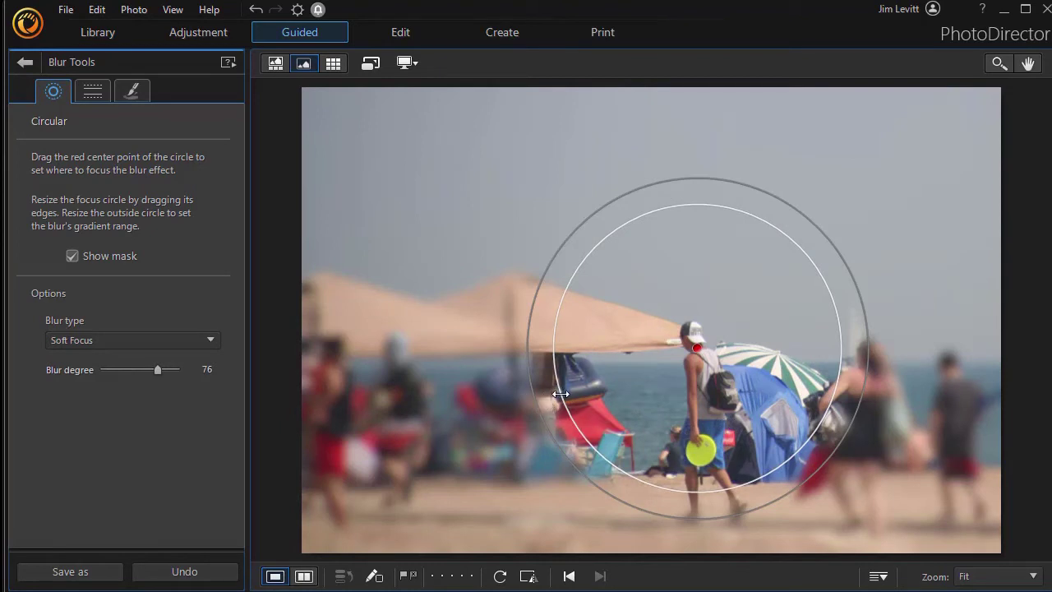
left_click_drag(560, 395, 628, 366)
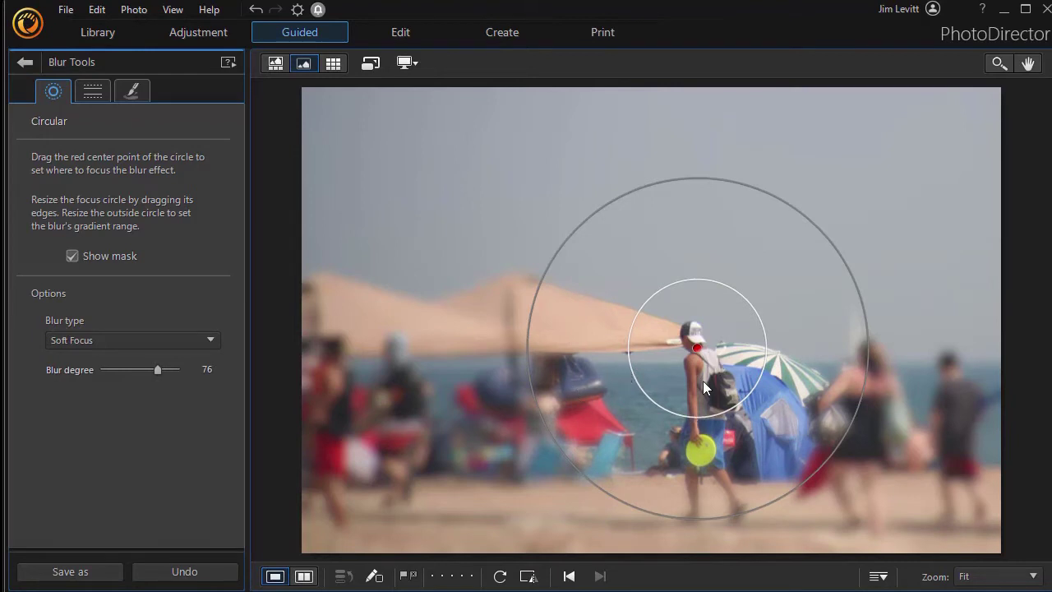
left_click_drag(699, 352, 706, 415)
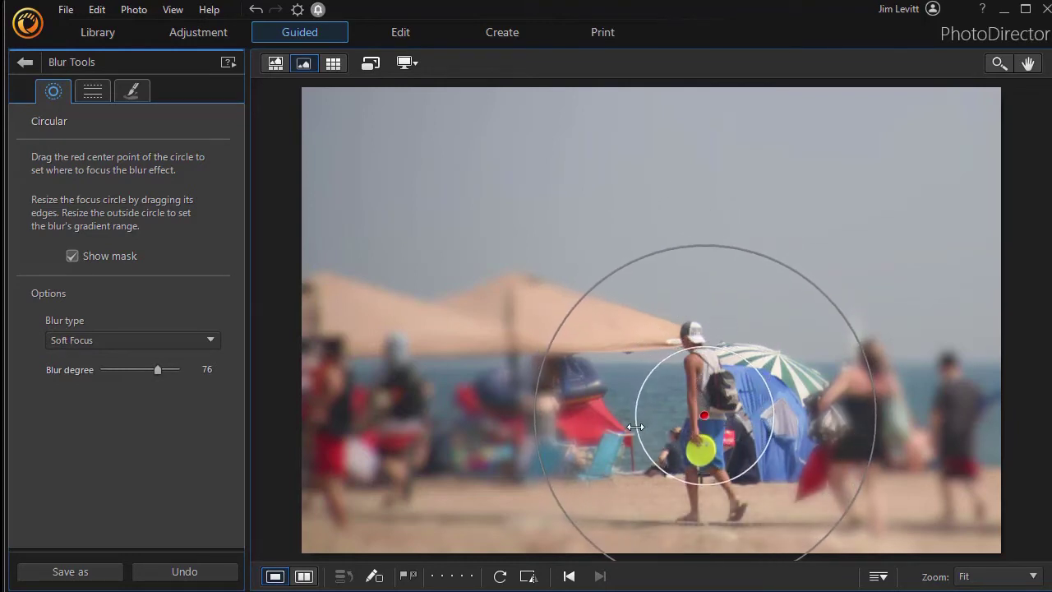
left_click_drag(636, 428, 603, 430)
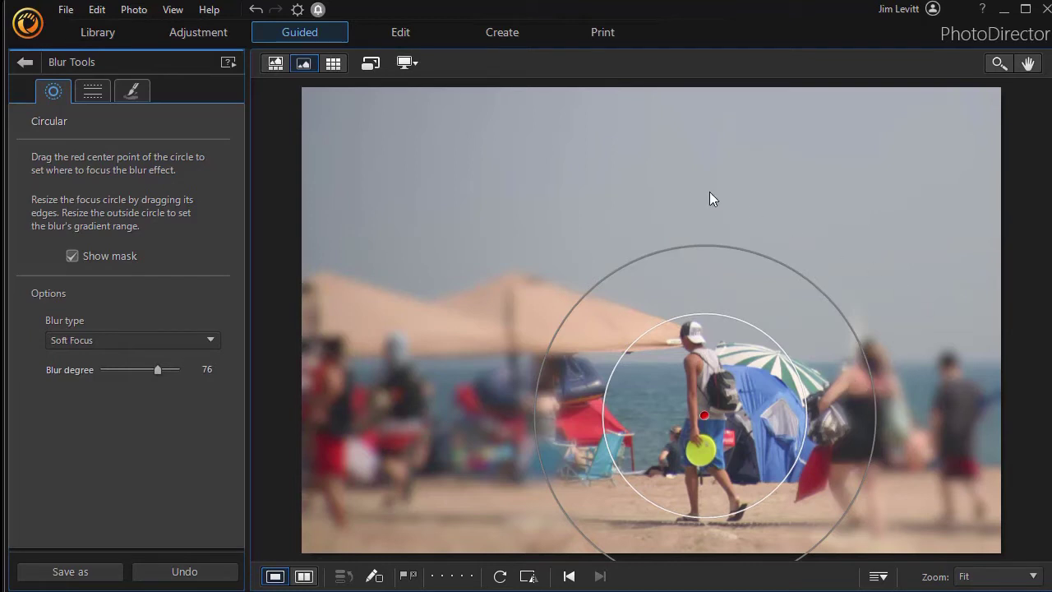
left_click_drag(158, 369, 195, 372)
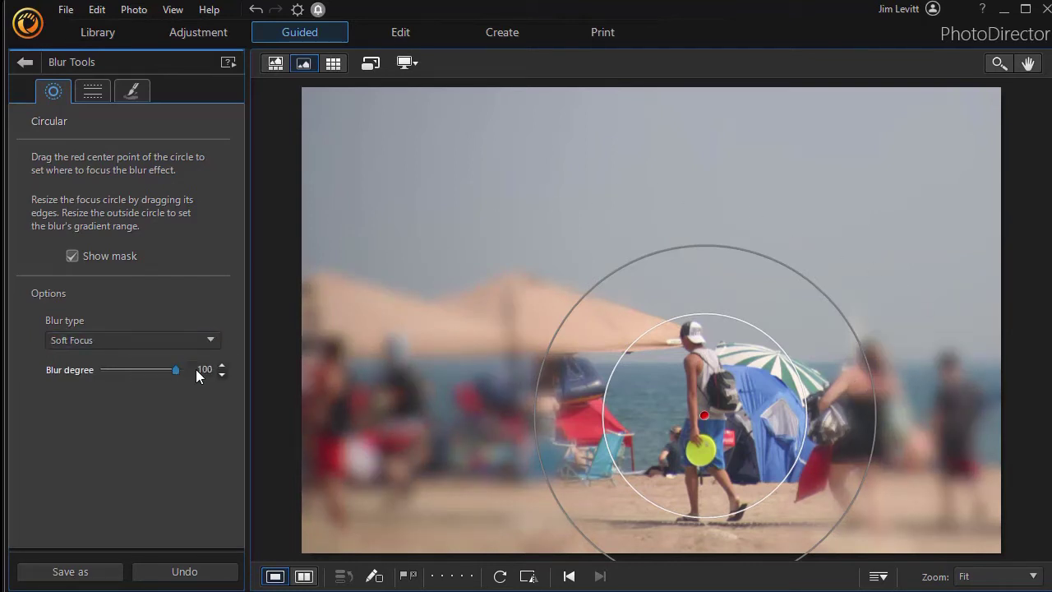
left_click_drag(182, 373, 148, 368)
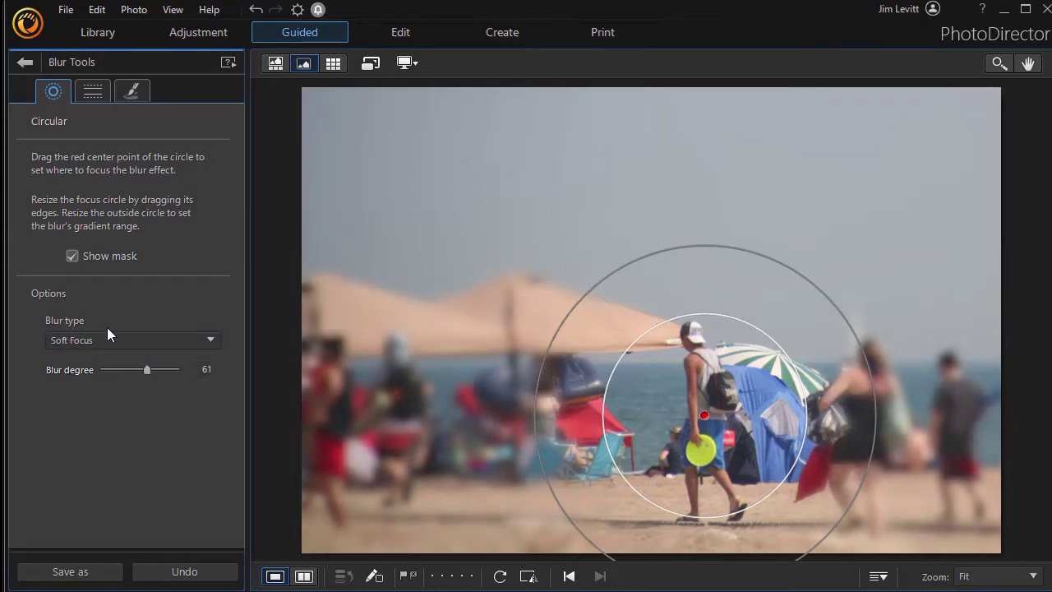
Try Bokeh blur with X, heart, and finally star-shaped highlights
left_click(212, 340)
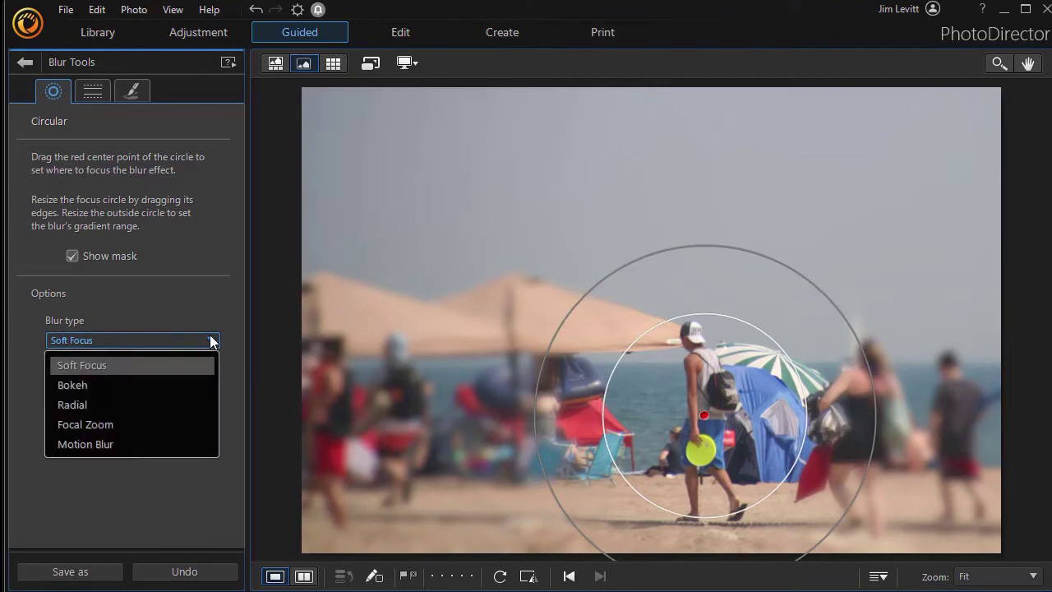
left_click(185, 384)
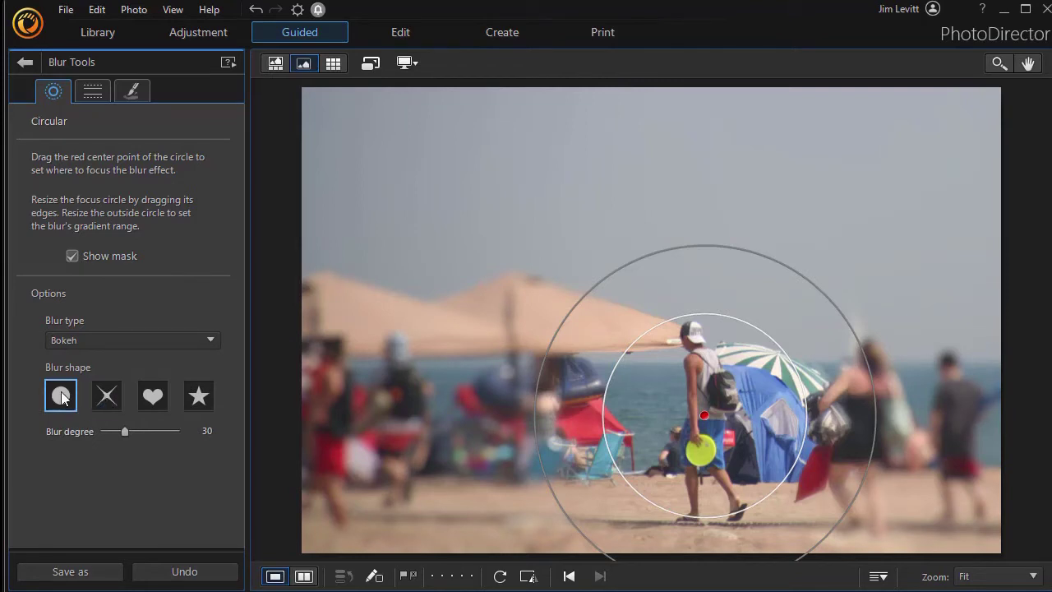
left_click(107, 398)
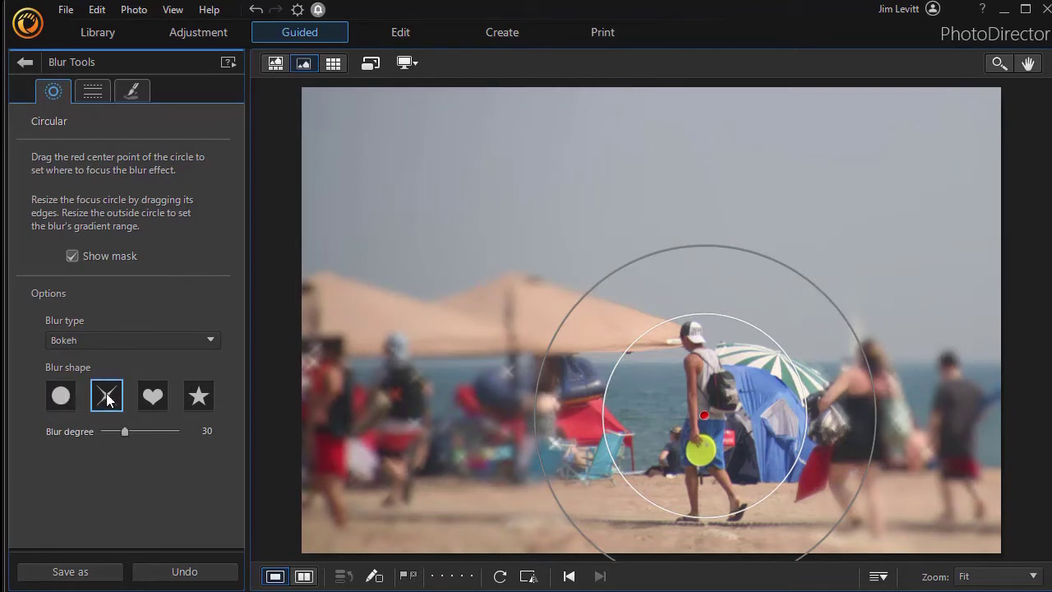
left_click(155, 400)
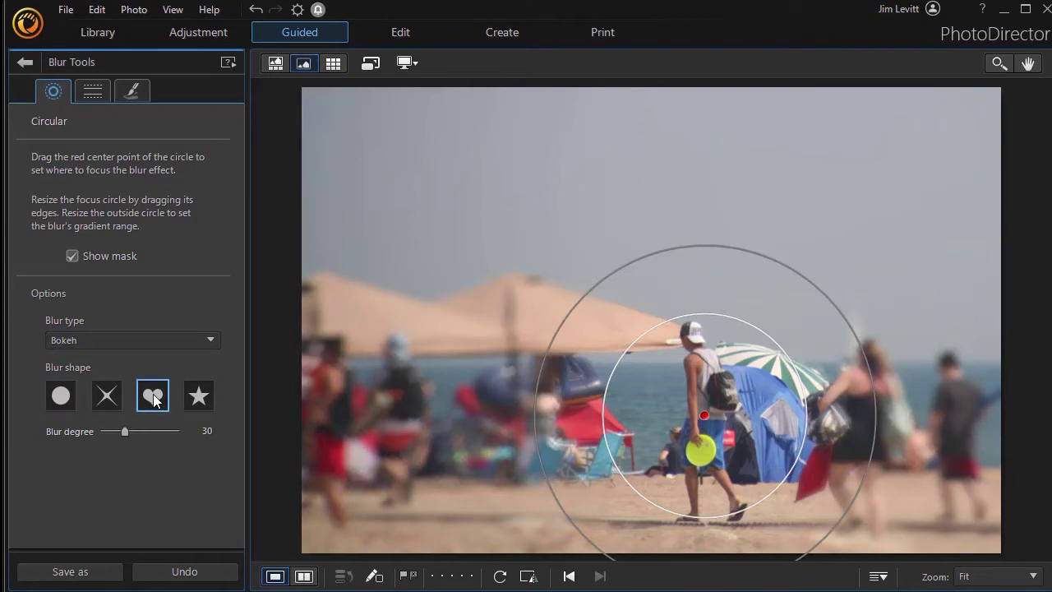
left_click(197, 400)
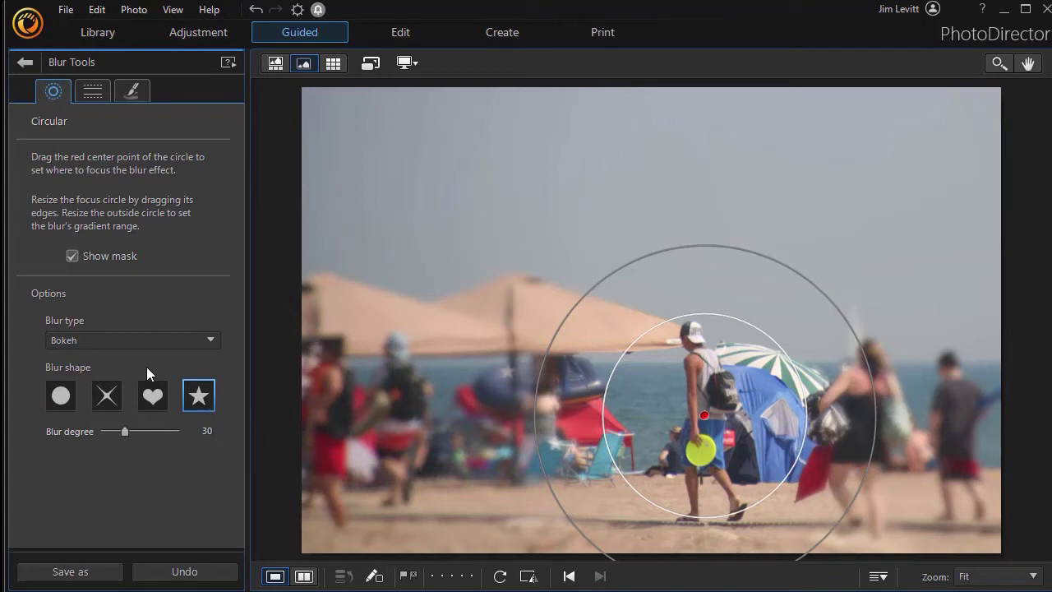
Preview the Radial and then Focal Zoom blur types
left_click(214, 340)
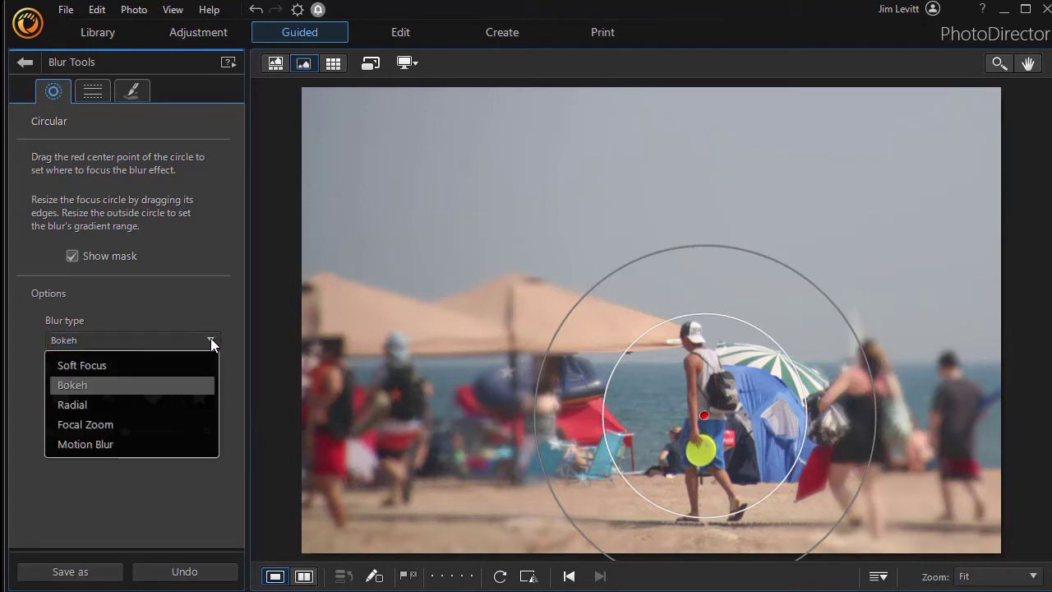
left_click(167, 396)
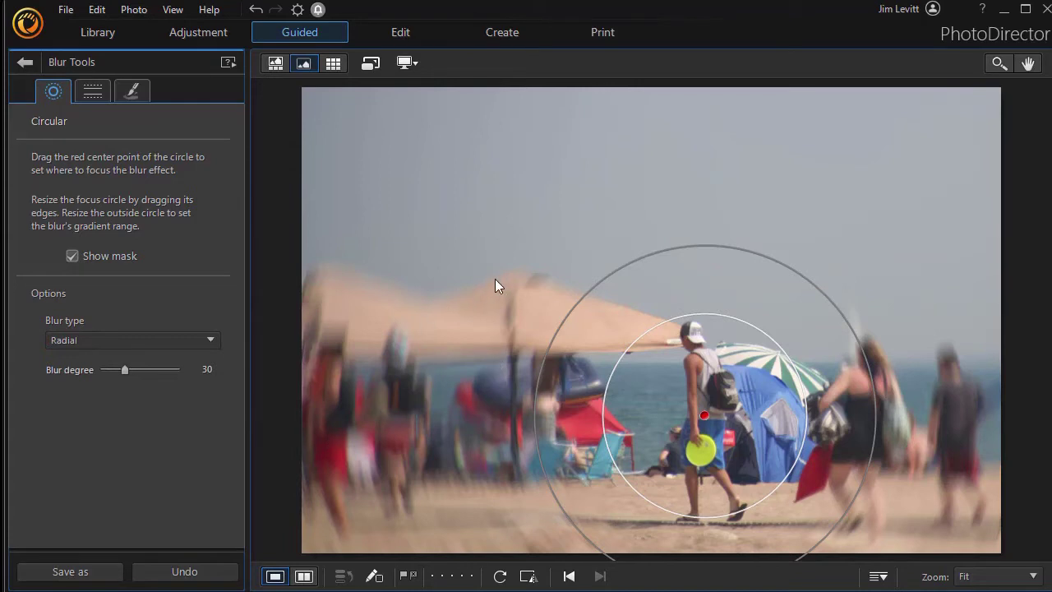
left_click(212, 342)
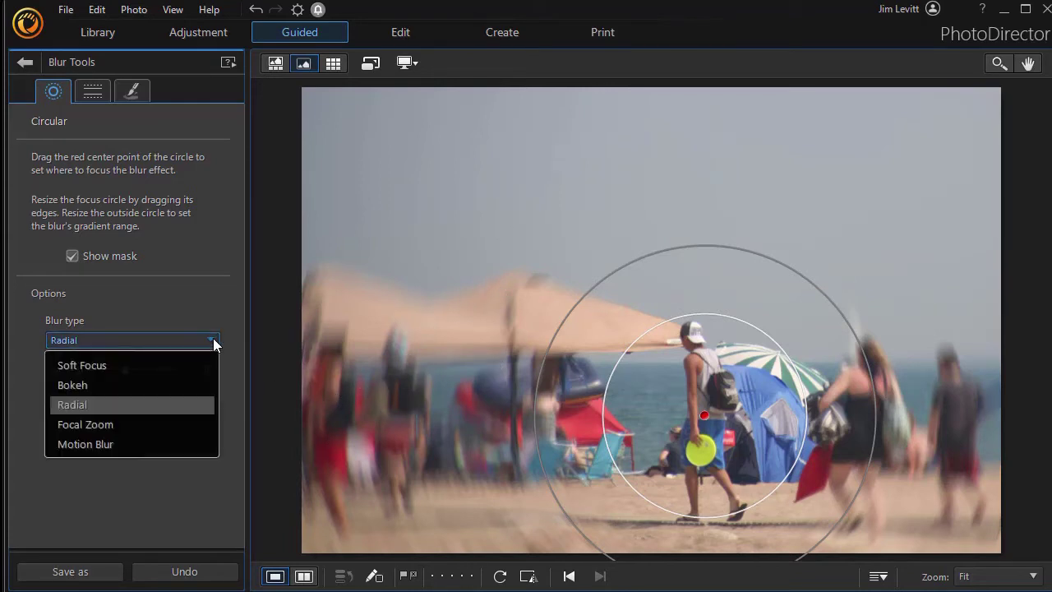
left_click(136, 425)
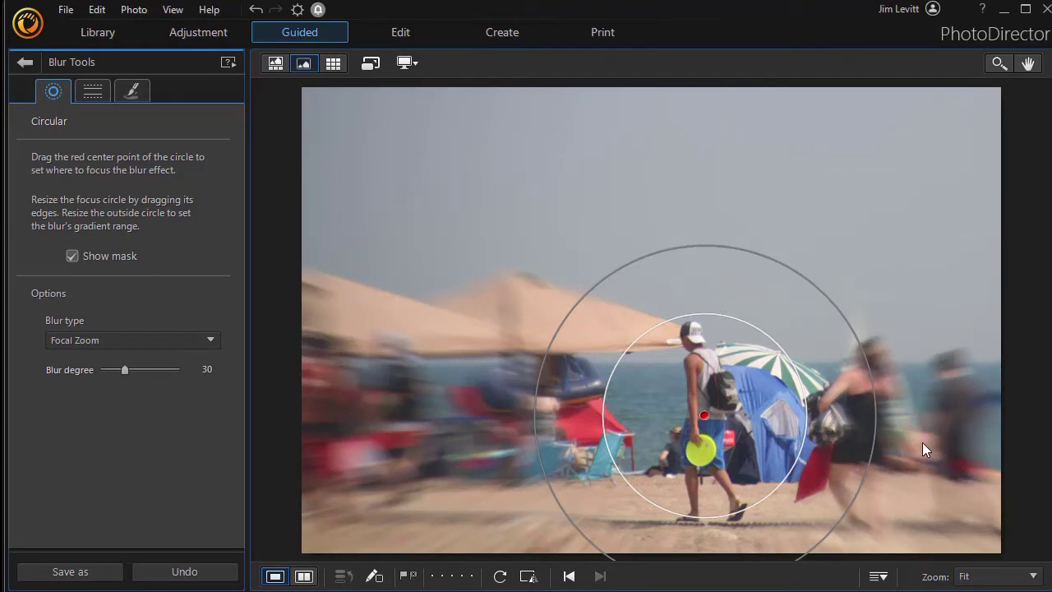
Switch to Motion Blur and tilt its direction to a slight diagonal
left_click(211, 343)
left_click(146, 444)
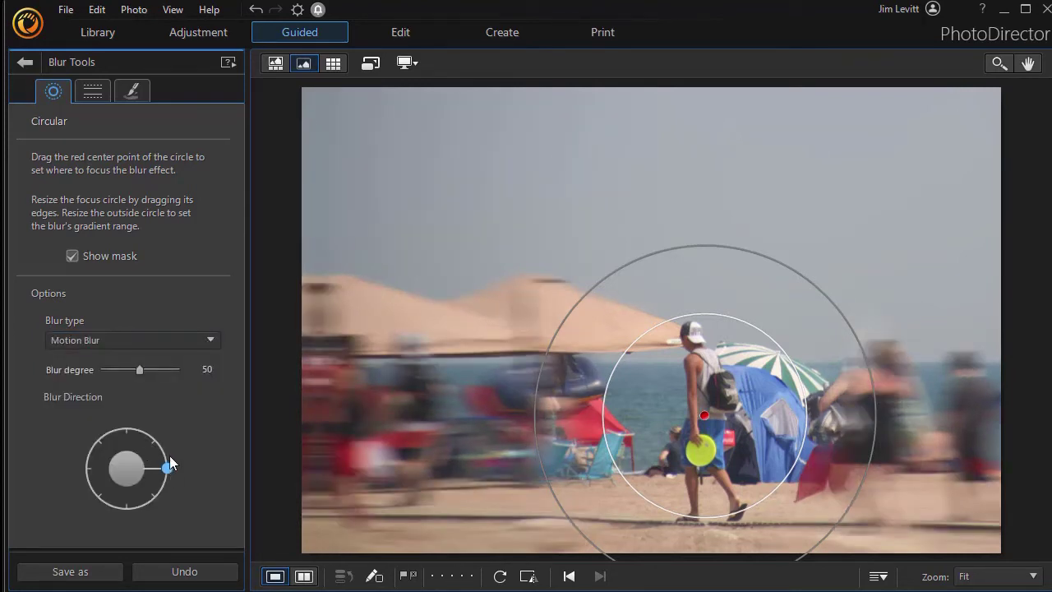
mouse_move(168, 468)
left_mouse_down()
mouse_move(110, 423)
mouse_move(94, 439)
mouse_move(129, 430)
mouse_move(118, 423)
mouse_move(71, 457)
mouse_move(212, 483)
mouse_move(223, 521)
left_mouse_up()
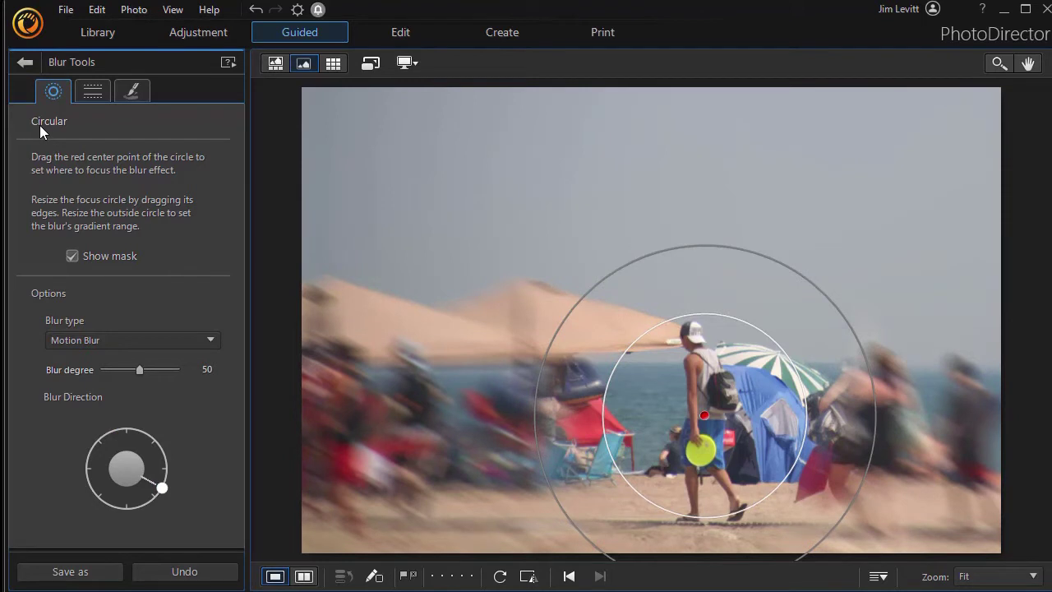
Replace the circular motion blur with a brush-based Soft Focus blur and select the erase brush
left_click(133, 95)
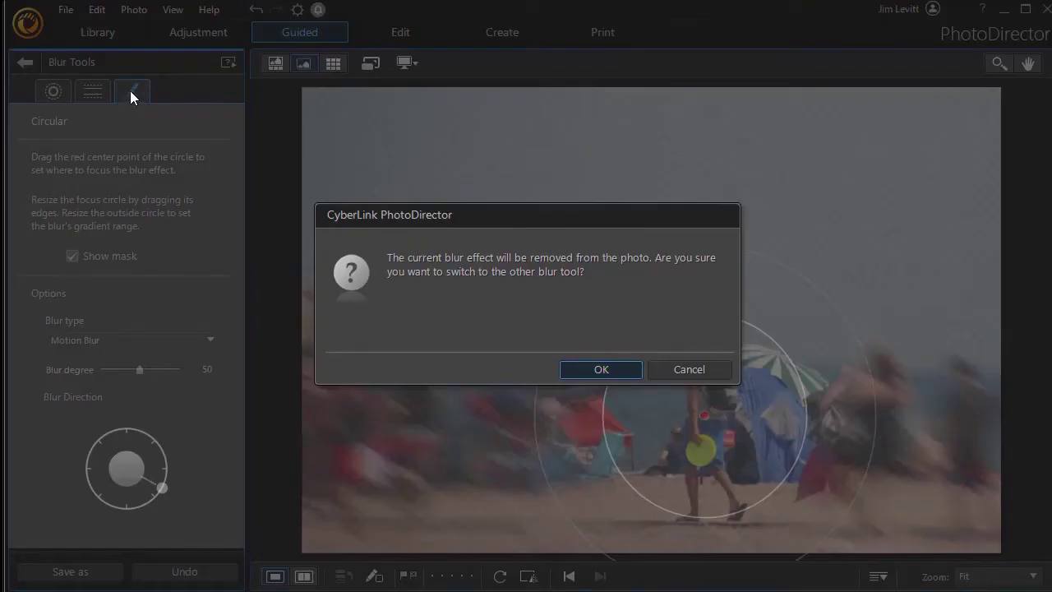
left_click(601, 369)
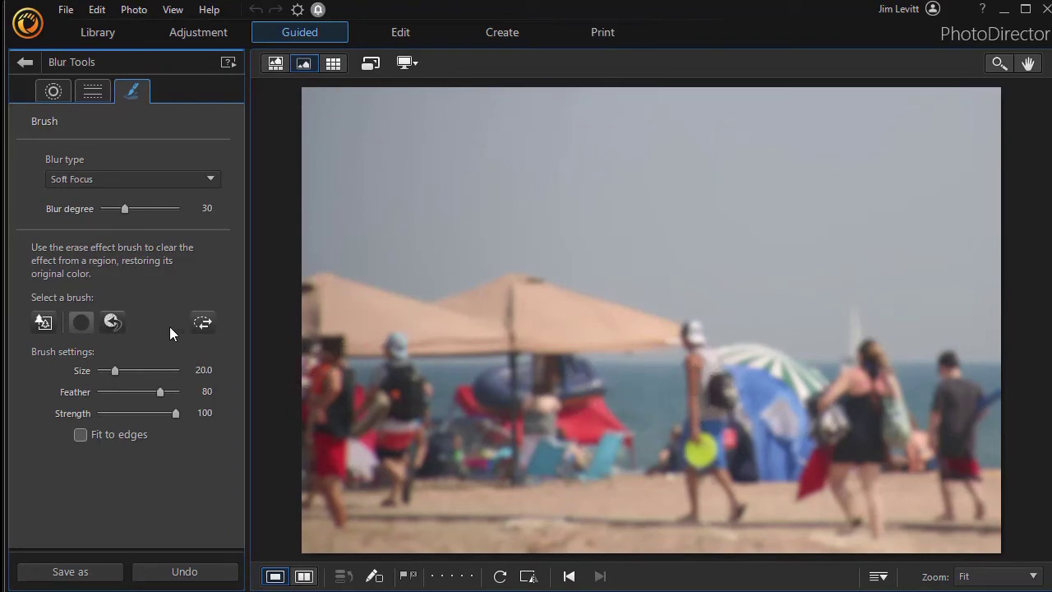
left_click(43, 324)
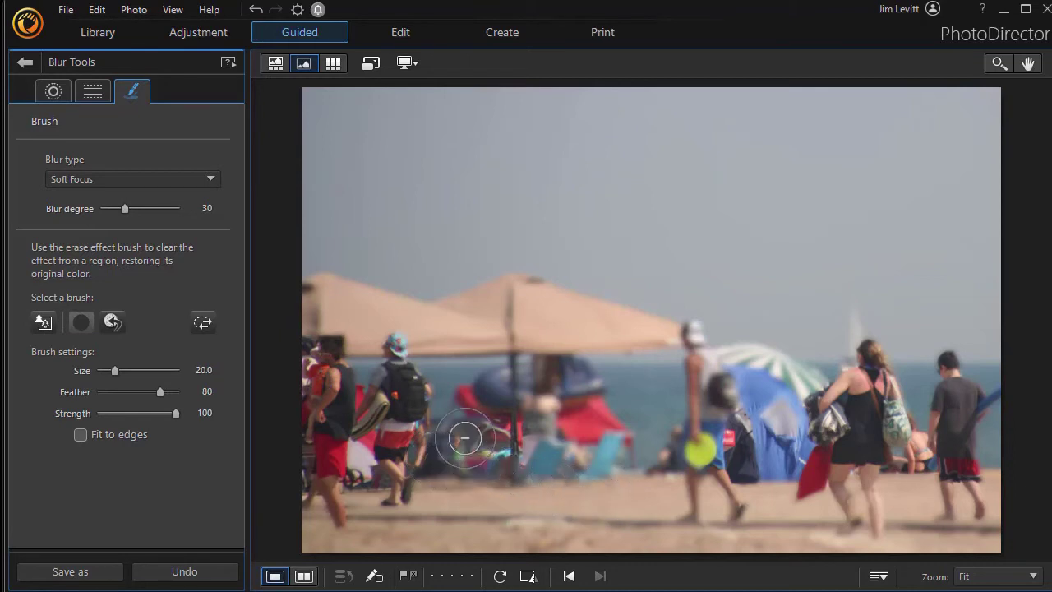
left_click(201, 574)
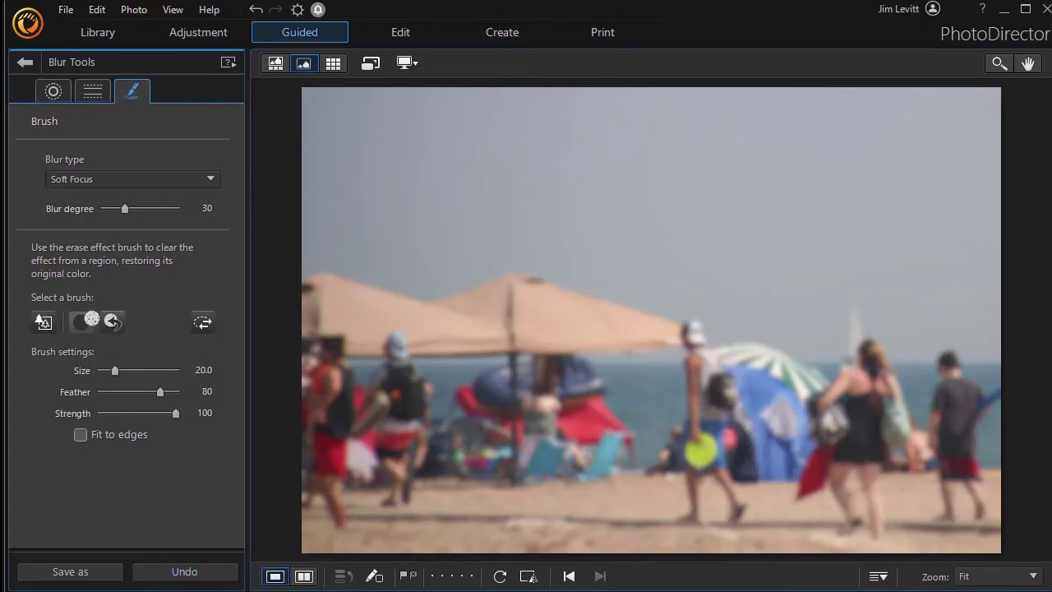
left_click(89, 321)
left_click(44, 322)
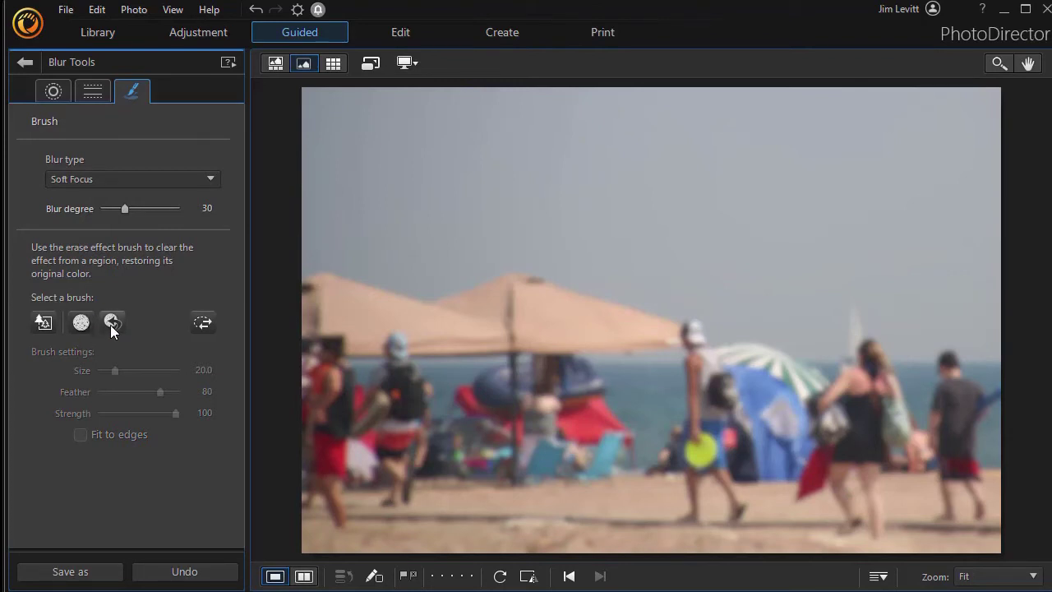
left_click(80, 322)
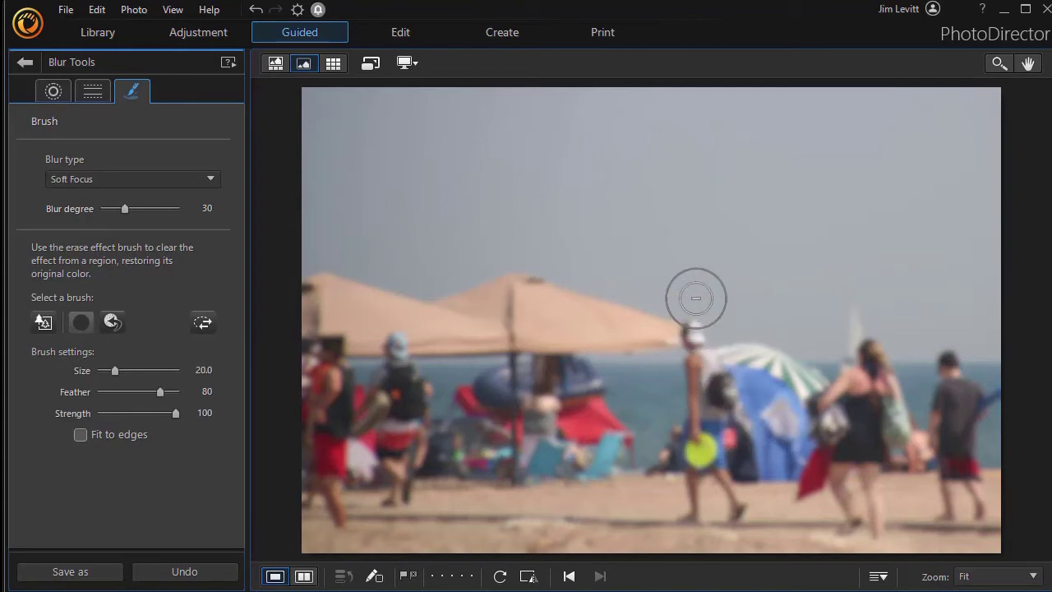
Erase the blur from the frisbee man using Feather 0 and Fit to edges
left_click(1003, 63)
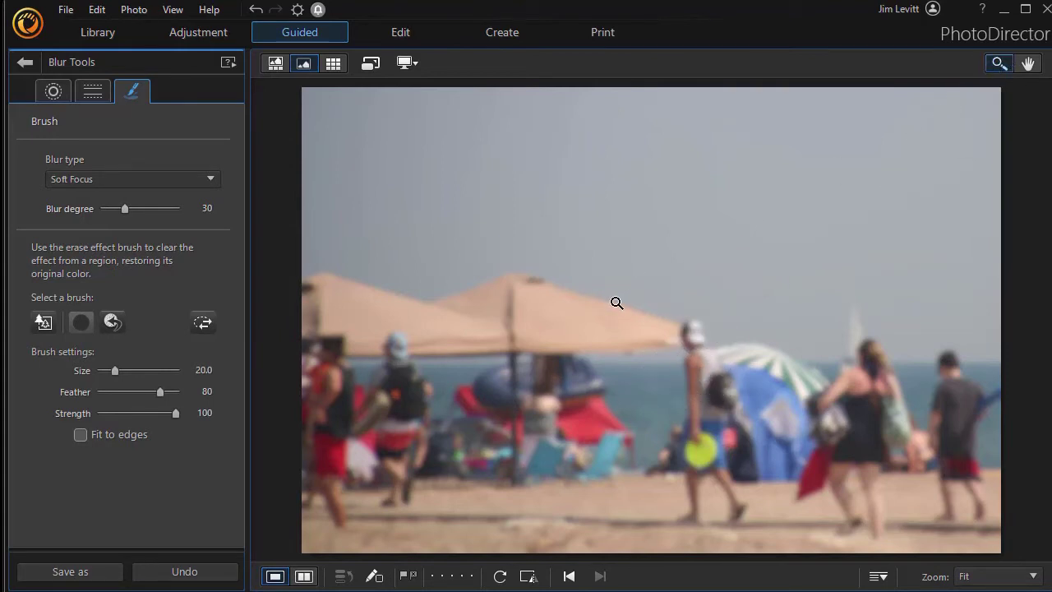
left_click_drag(612, 303, 822, 504)
mouse_move(628, 259)
left_mouse_down()
mouse_move(606, 235)
mouse_move(608, 250)
mouse_move(603, 220)
mouse_move(606, 341)
left_mouse_up()
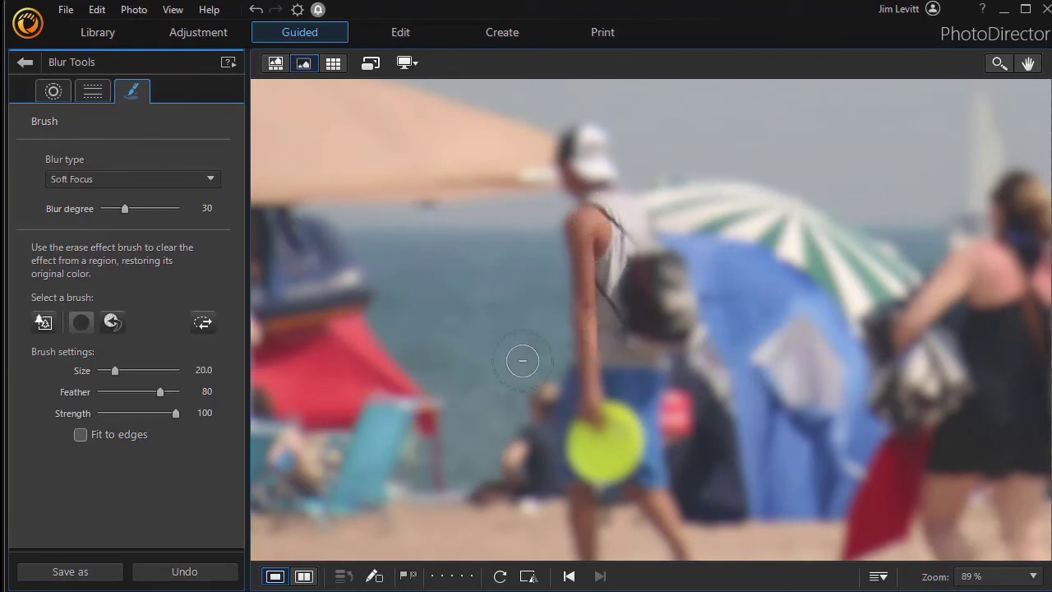
left_click_drag(162, 392, 101, 393)
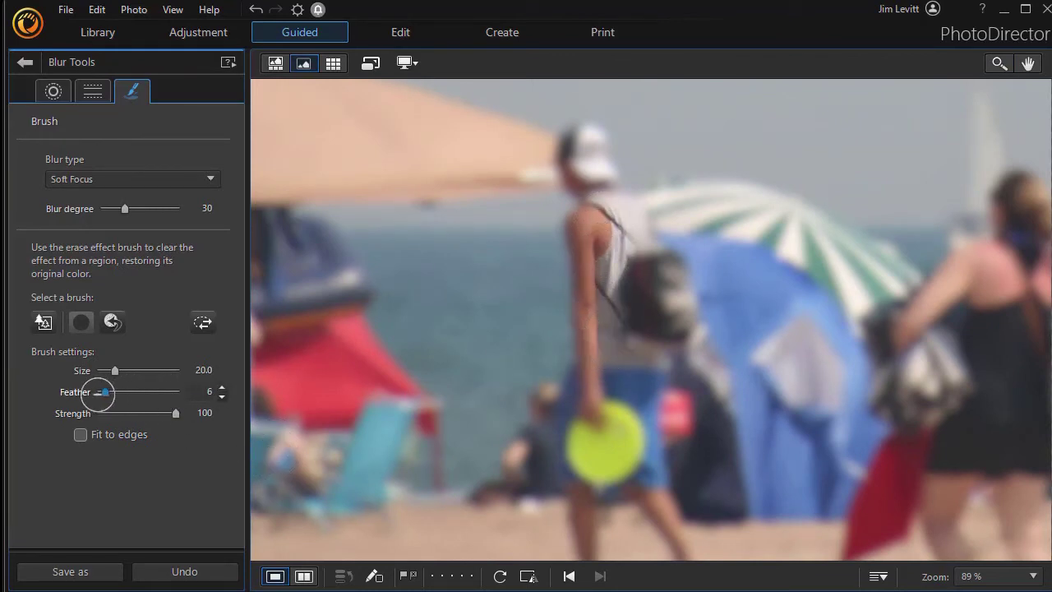
left_click(81, 434)
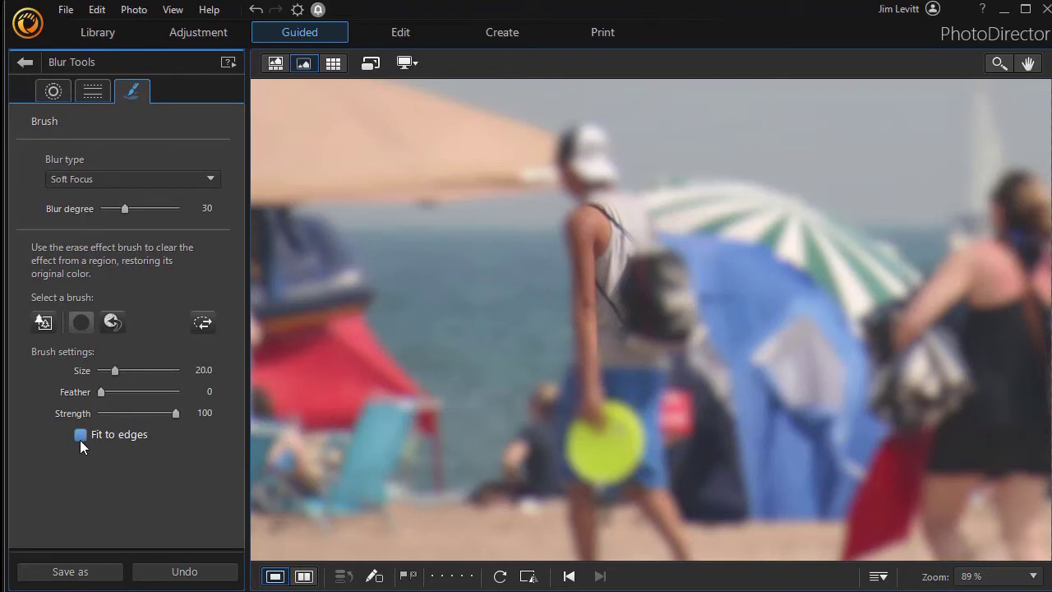
mouse_move(616, 259)
left_mouse_down()
mouse_move(557, 169)
mouse_move(585, 145)
mouse_move(604, 175)
mouse_move(594, 128)
mouse_move(632, 240)
mouse_move(629, 215)
mouse_move(684, 304)
mouse_move(672, 281)
mouse_move(684, 291)
mouse_move(685, 335)
mouse_move(648, 280)
mouse_move(632, 336)
mouse_move(624, 285)
mouse_move(629, 449)
mouse_move(649, 383)
mouse_move(580, 443)
mouse_move(597, 391)
mouse_move(587, 426)
mouse_move(587, 388)
mouse_move(571, 432)
mouse_move(594, 367)
mouse_move(639, 452)
mouse_move(625, 471)
mouse_move(604, 475)
mouse_move(662, 404)
mouse_move(657, 504)
mouse_move(689, 549)
mouse_move(571, 238)
mouse_move(567, 220)
mouse_move(583, 212)
mouse_move(573, 181)
mouse_move(555, 153)
mouse_move(510, 155)
mouse_move(492, 177)
mouse_move(541, 193)
mouse_move(531, 161)
mouse_move(549, 199)
mouse_move(534, 172)
mouse_move(541, 197)
mouse_move(600, 148)
left_mouse_up()
left_click(1016, 580)
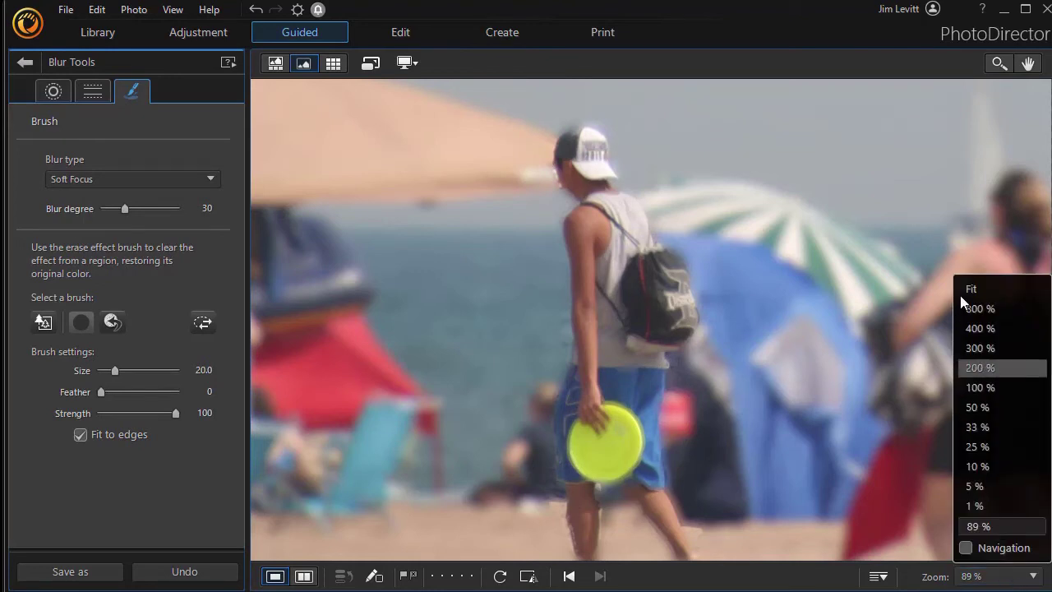
Fit the photo to view, raise blur degree to 55, and show the filmstrip
left_click(998, 289)
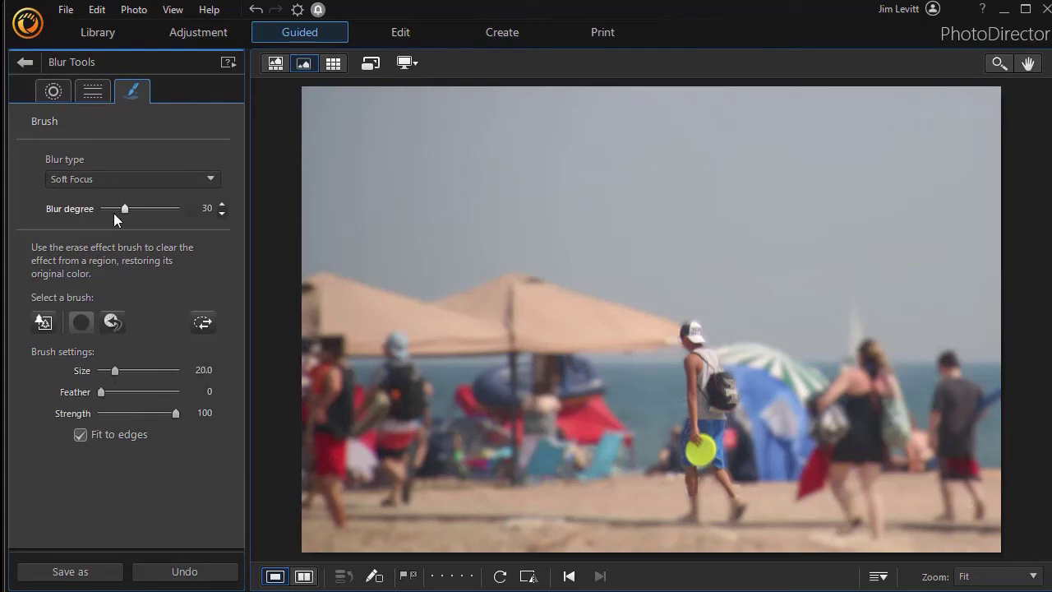
mouse_move(123, 205)
left_mouse_down()
mouse_move(66, 208)
mouse_move(180, 211)
mouse_move(140, 203)
left_mouse_up()
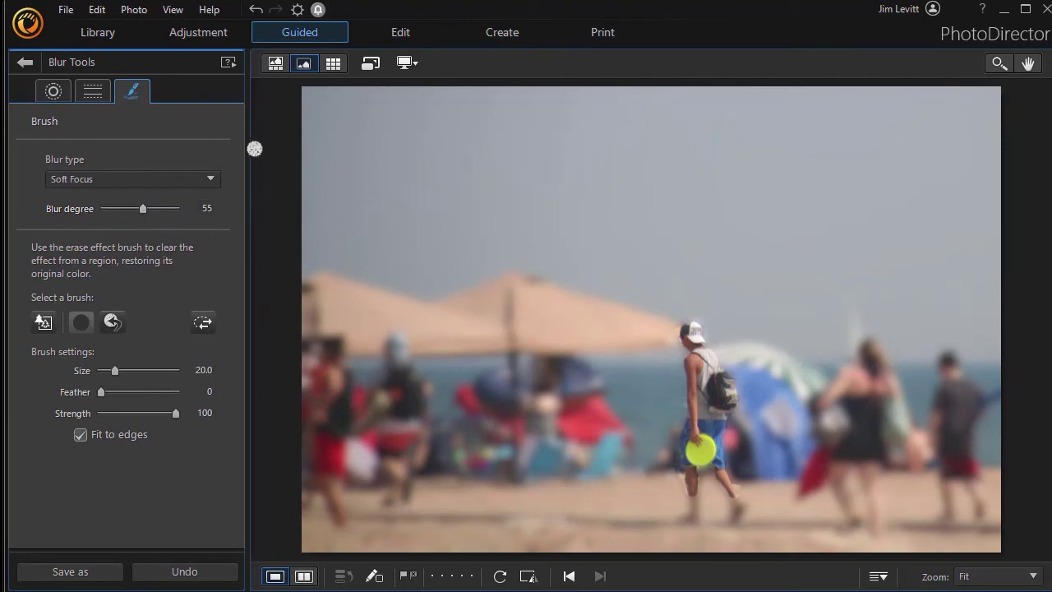
left_click(276, 63)
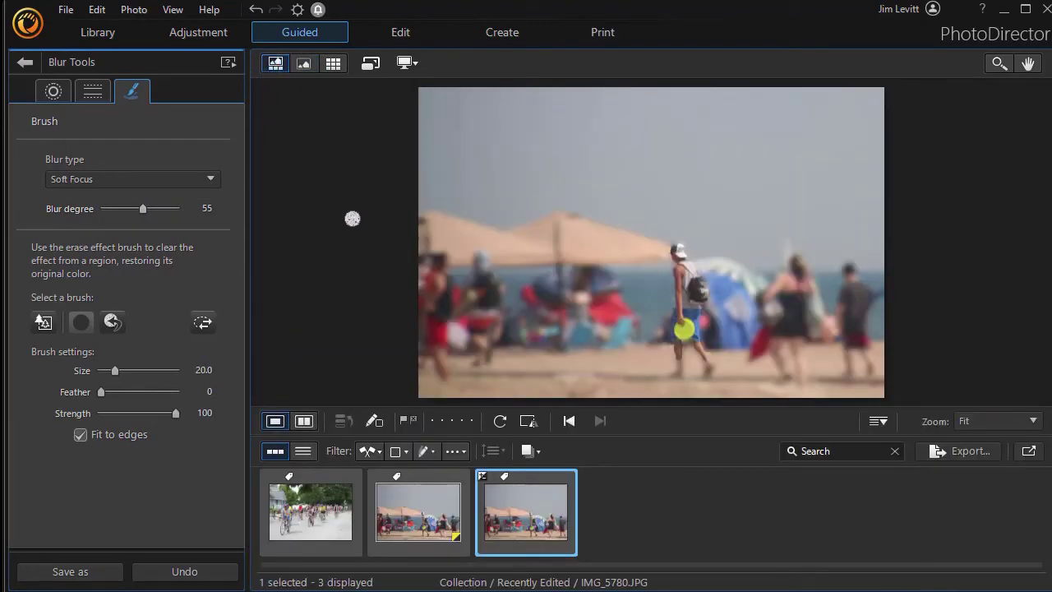
Open the cyclists photo, apply Linear blur at degree 66, and rotate the band toward vertical
double_click(305, 514)
left_click(94, 92)
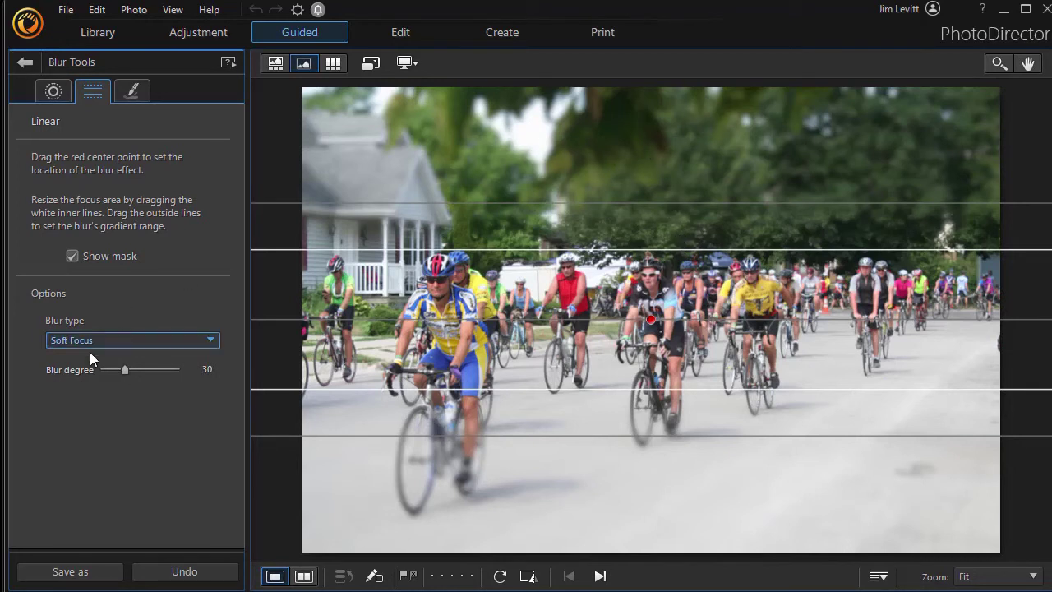
left_click_drag(125, 370, 151, 370)
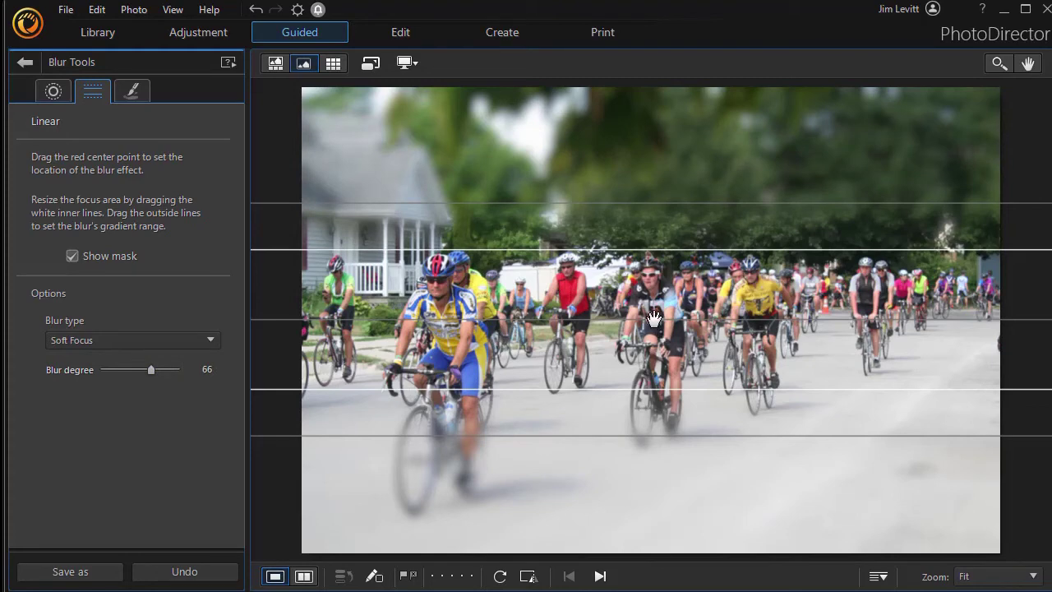
mouse_move(637, 319)
left_mouse_down()
mouse_move(651, 337)
mouse_move(654, 329)
left_mouse_up()
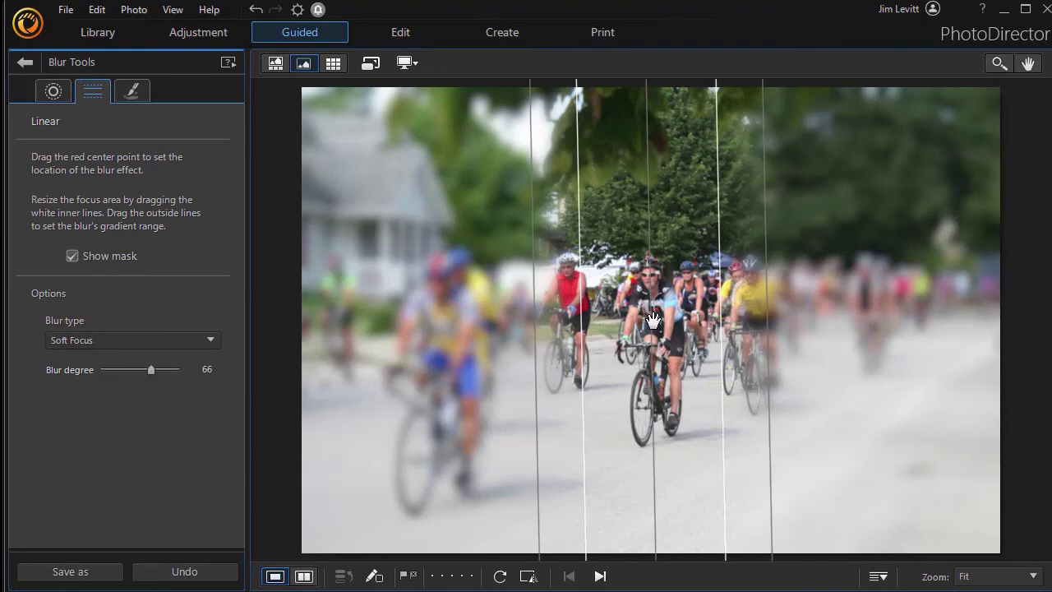
Move the vertical focus band near the left edge and stretch its right boundary to the right edge
left_click_drag(653, 322, 252, 312)
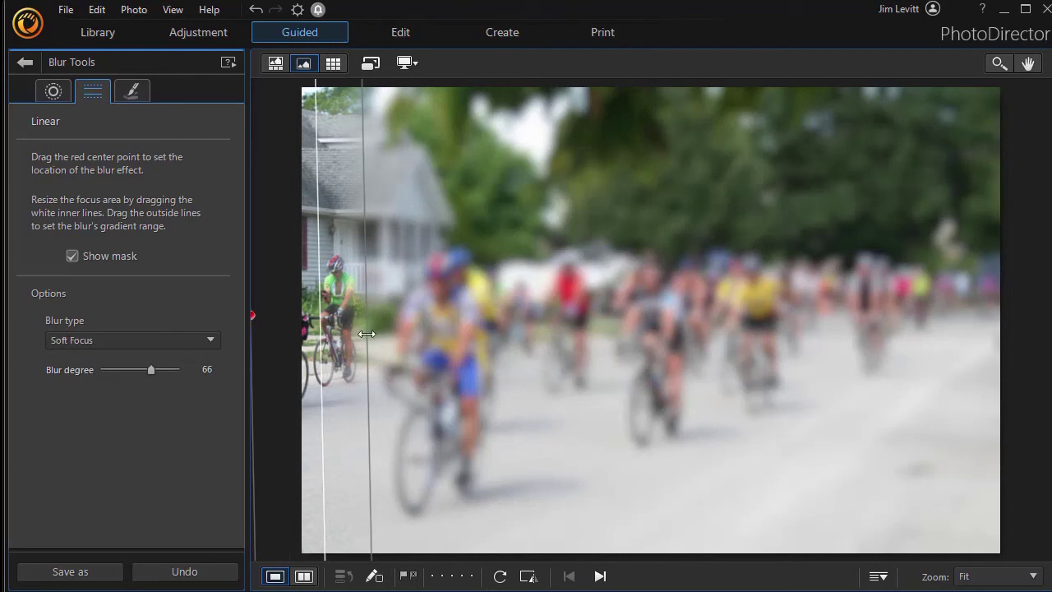
left_click_drag(367, 334, 971, 352)
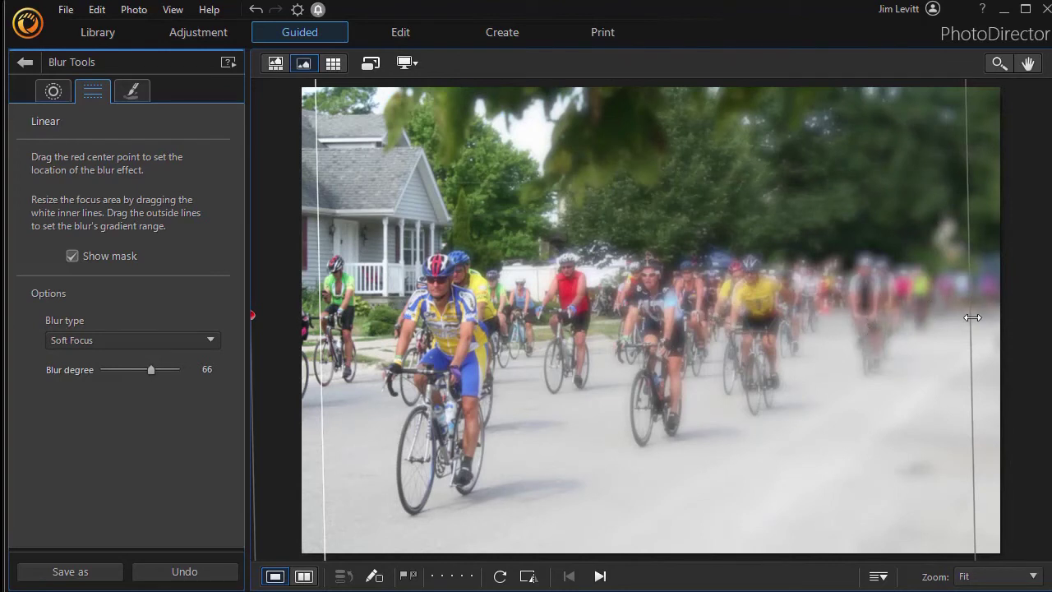
left_click_drag(973, 316, 975, 316)
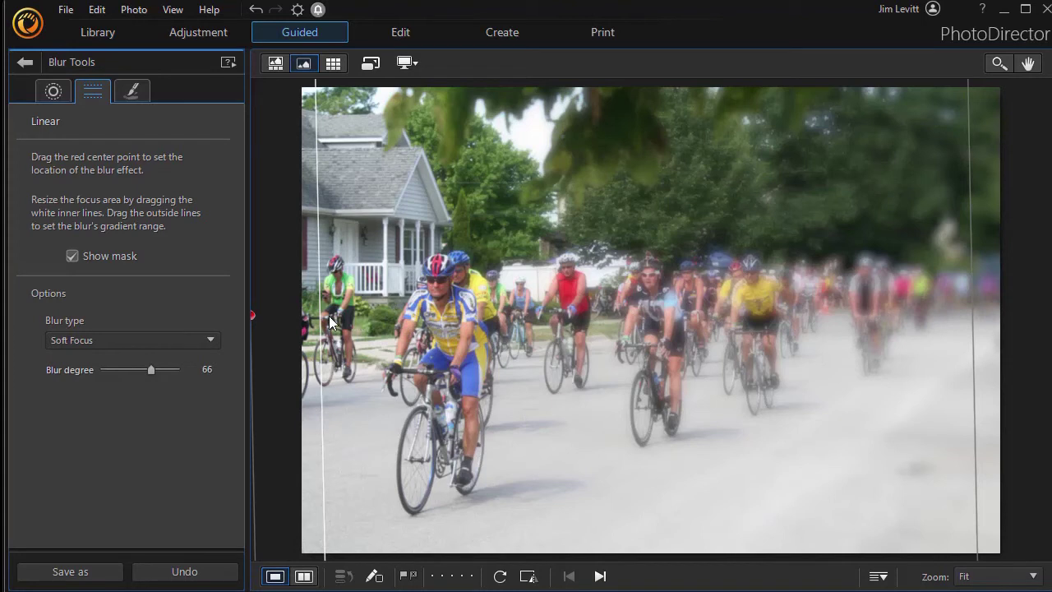
left_click(207, 340)
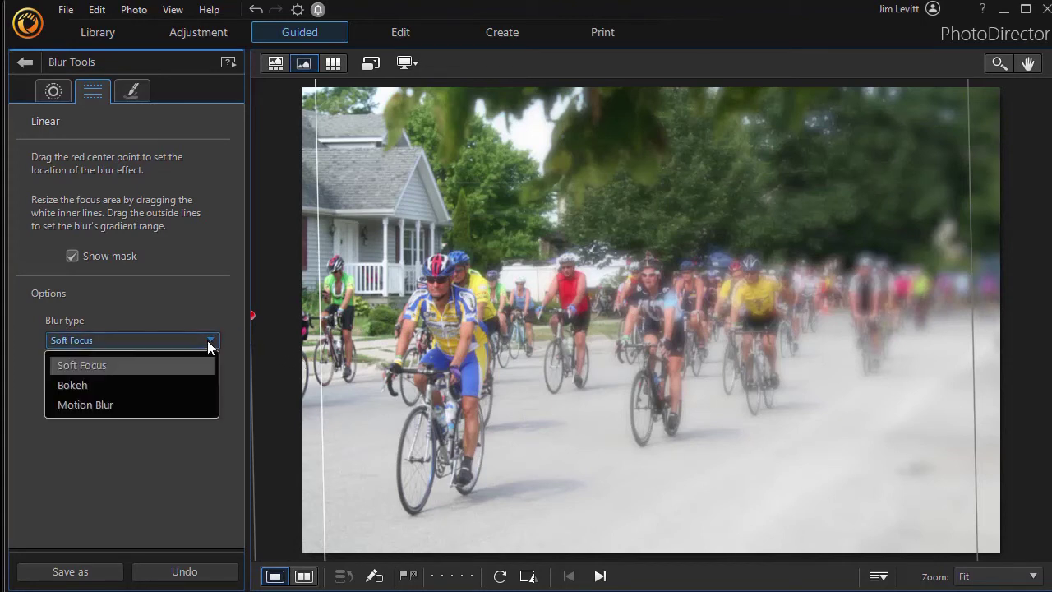
Make the linear blur a slightly tilted Motion Blur at degree 50, focus zone at the left edge
left_click(162, 383)
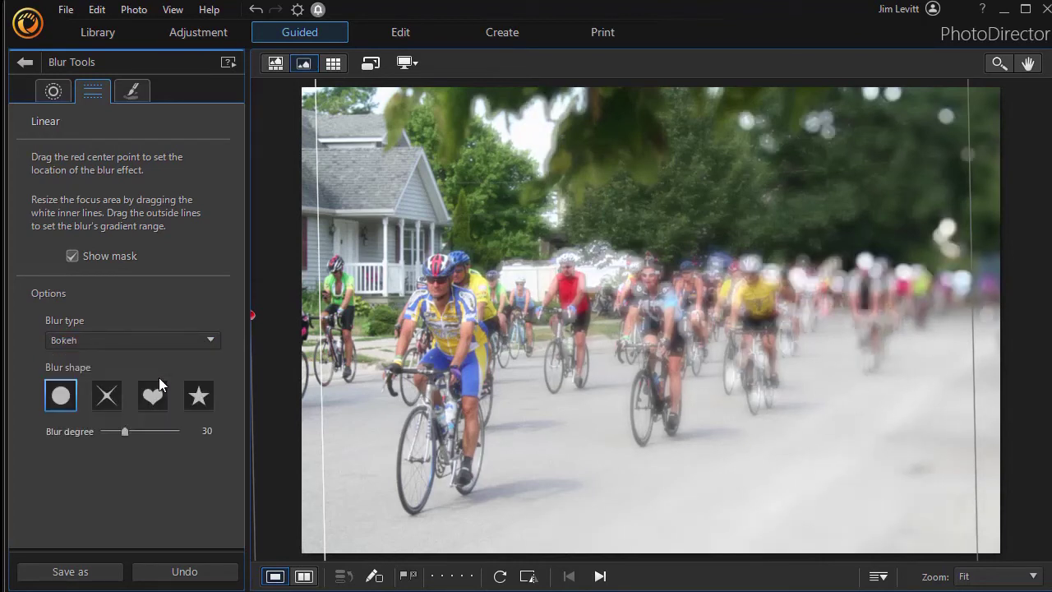
left_click(202, 339)
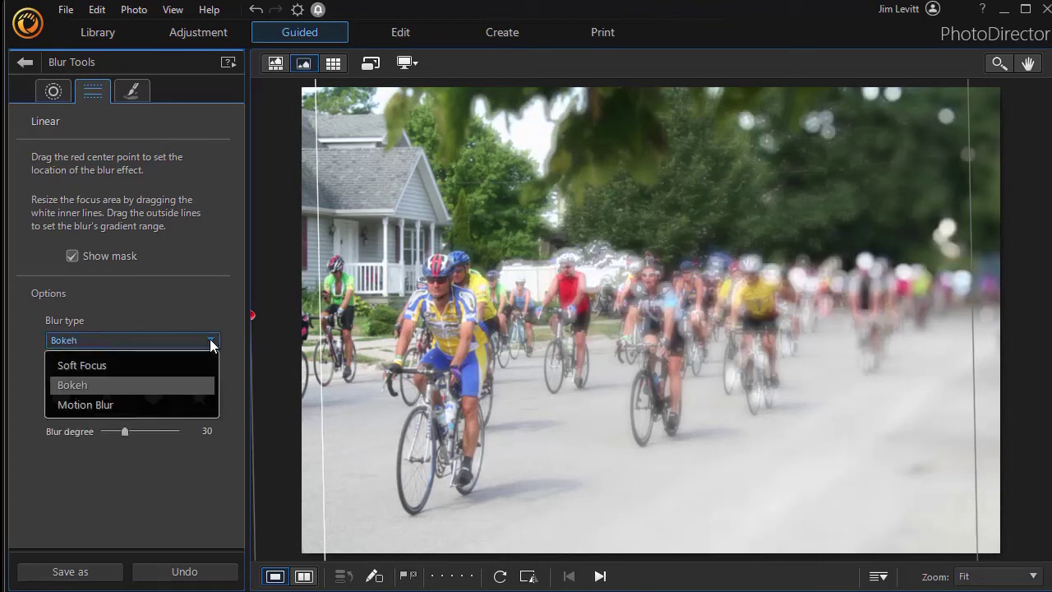
left_click(140, 404)
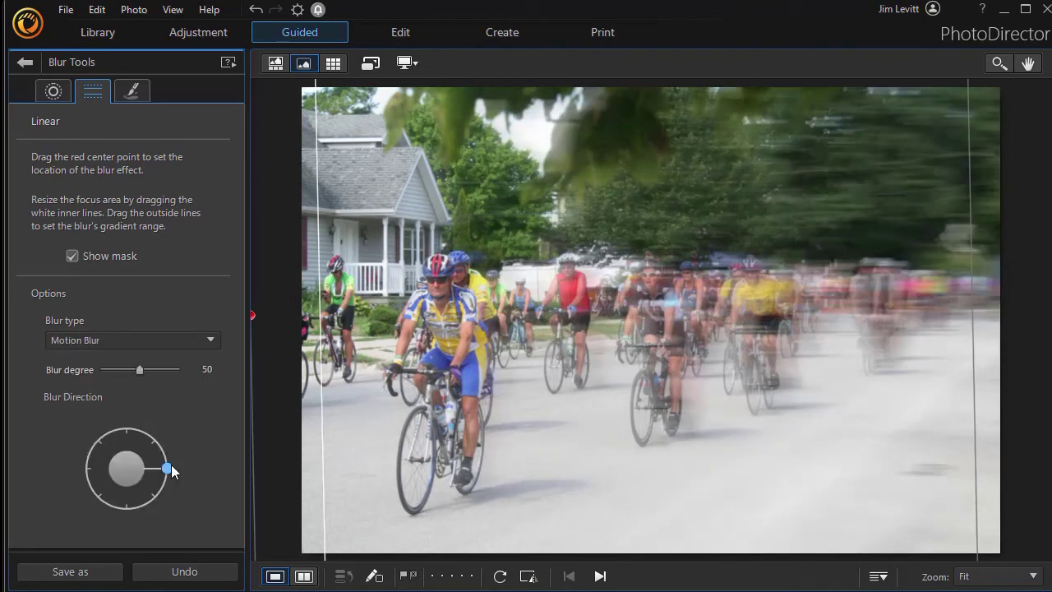
mouse_move(171, 465)
left_mouse_down()
mouse_move(161, 450)
mouse_move(164, 471)
mouse_move(172, 452)
left_mouse_up()
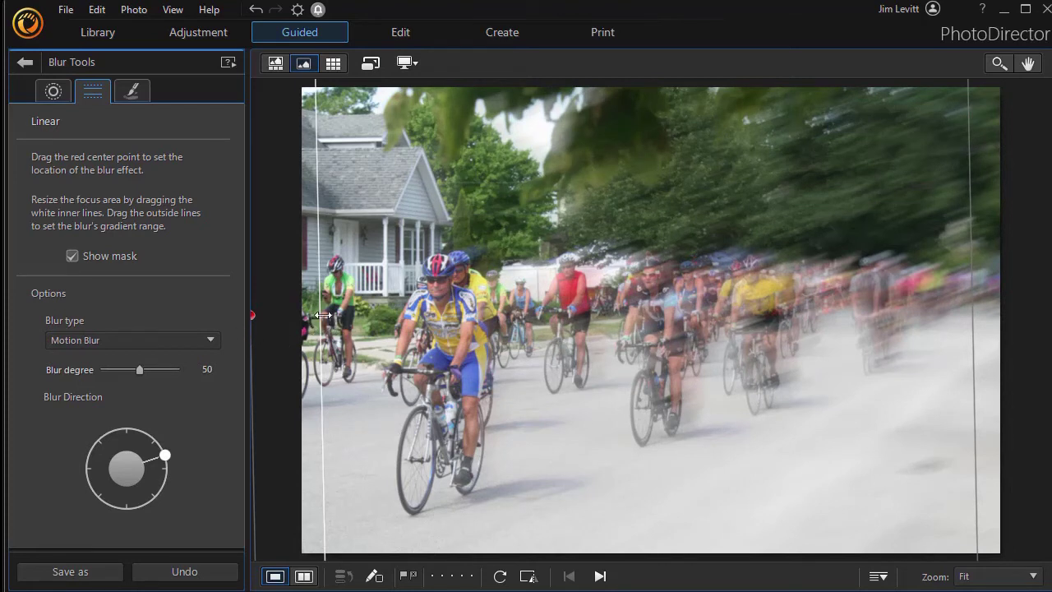
left_click_drag(323, 315, 383, 322)
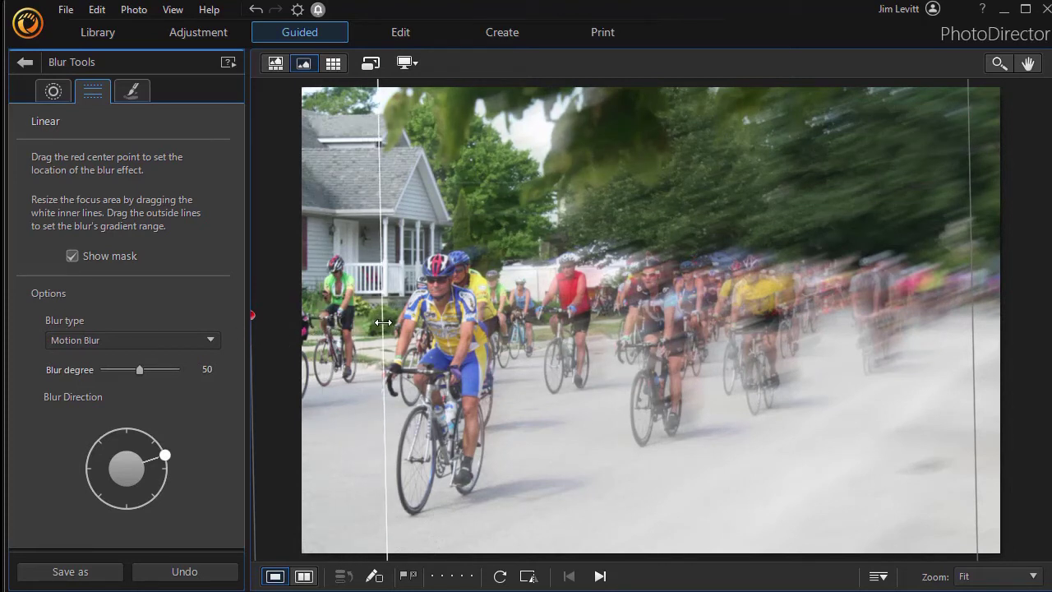
left_click_drag(382, 321, 250, 326)
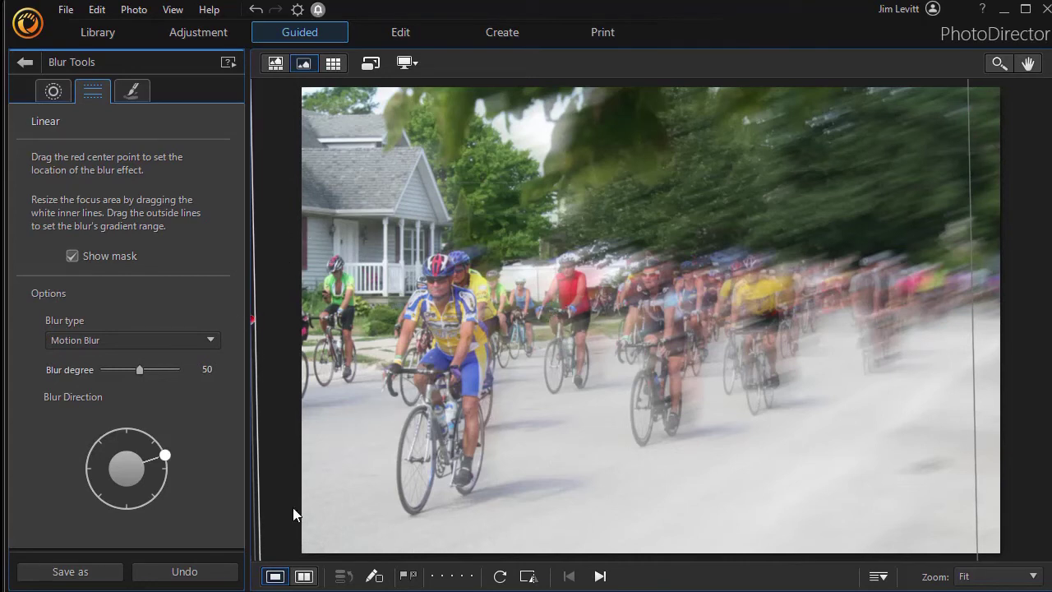
Save the blurred cycling photo as ragbrai1-1.png and dismiss the confirmation
left_click(85, 571)
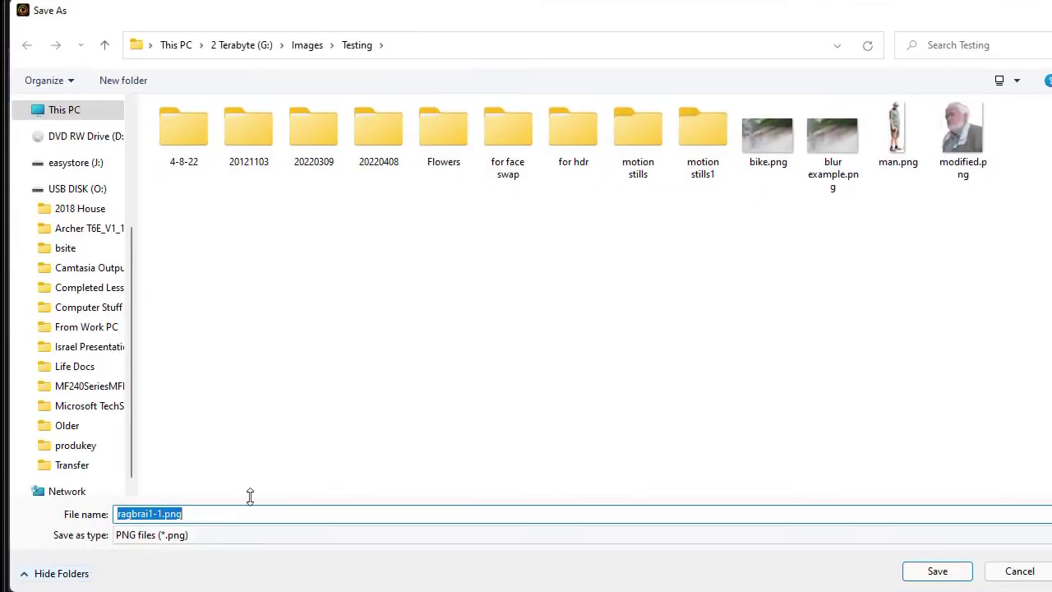
key("Return")
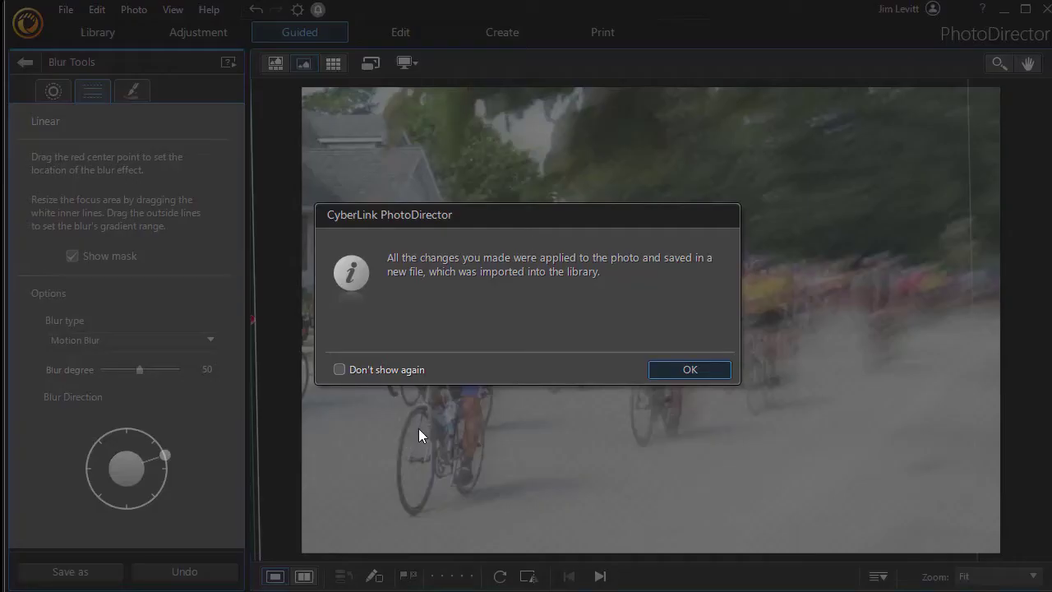
left_click(712, 370)
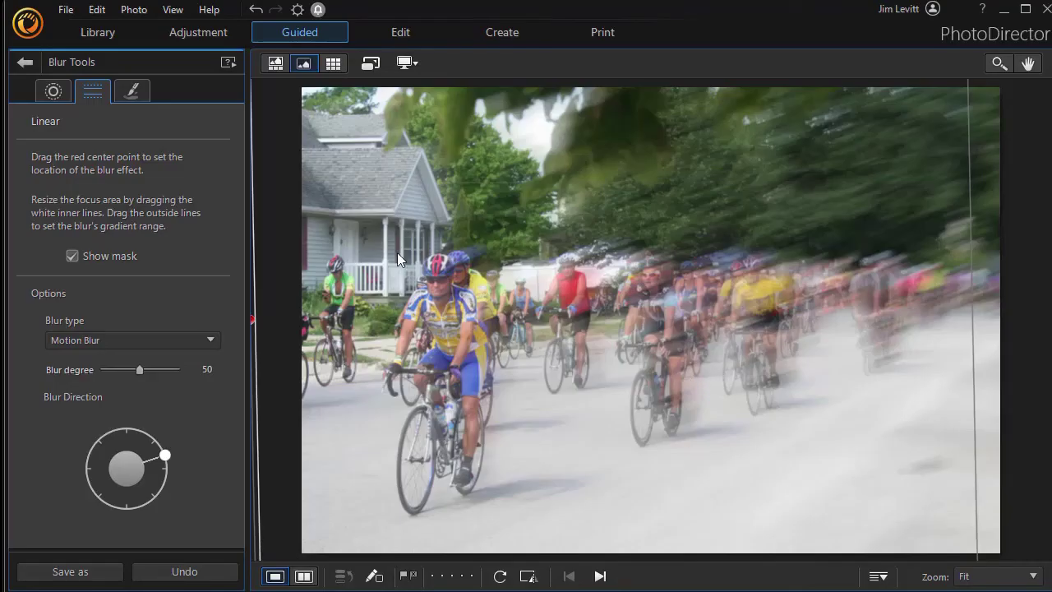
left_click(203, 29)
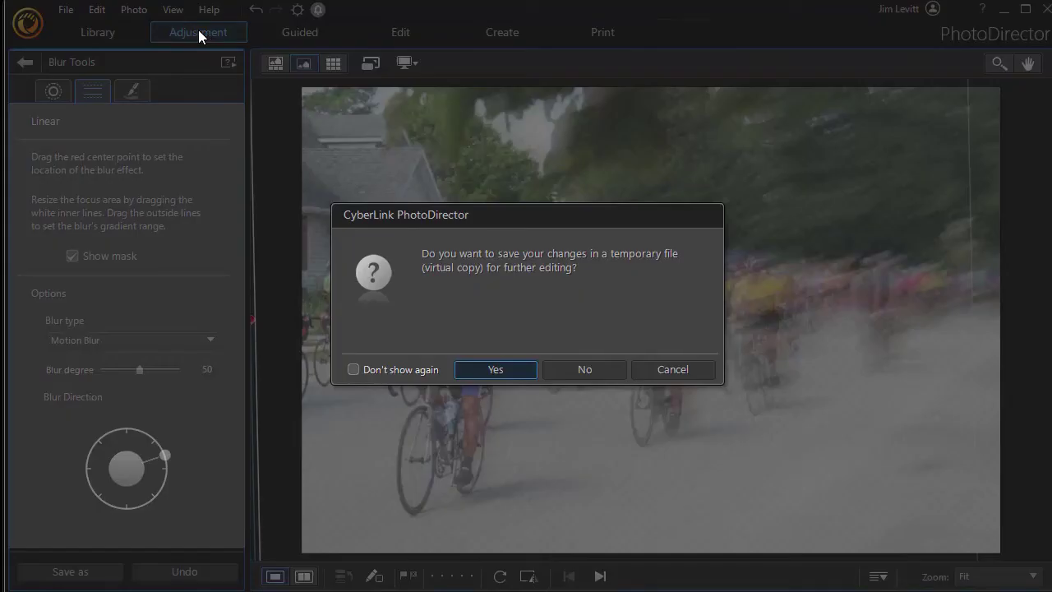
Keep the blurred version as a virtual copy and crop the photo in from the left edge
key("Return")
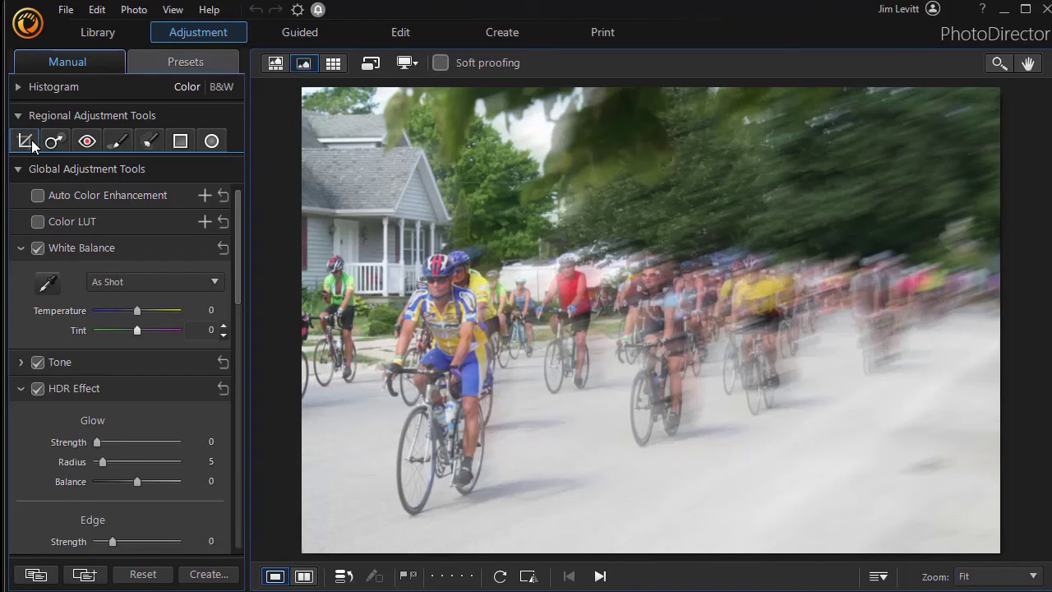
left_click(26, 142)
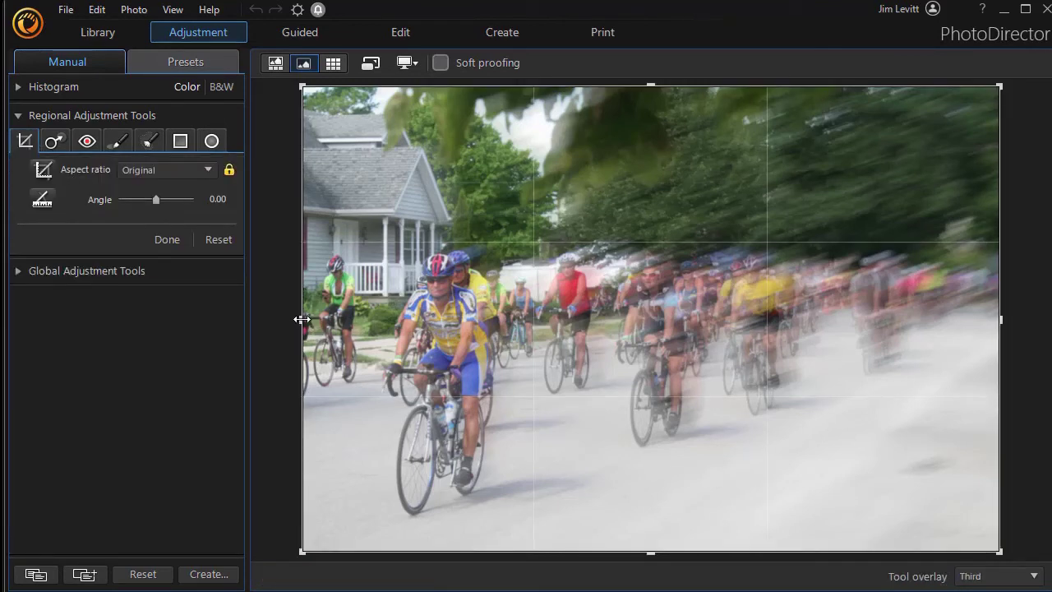
left_click_drag(303, 319, 373, 315)
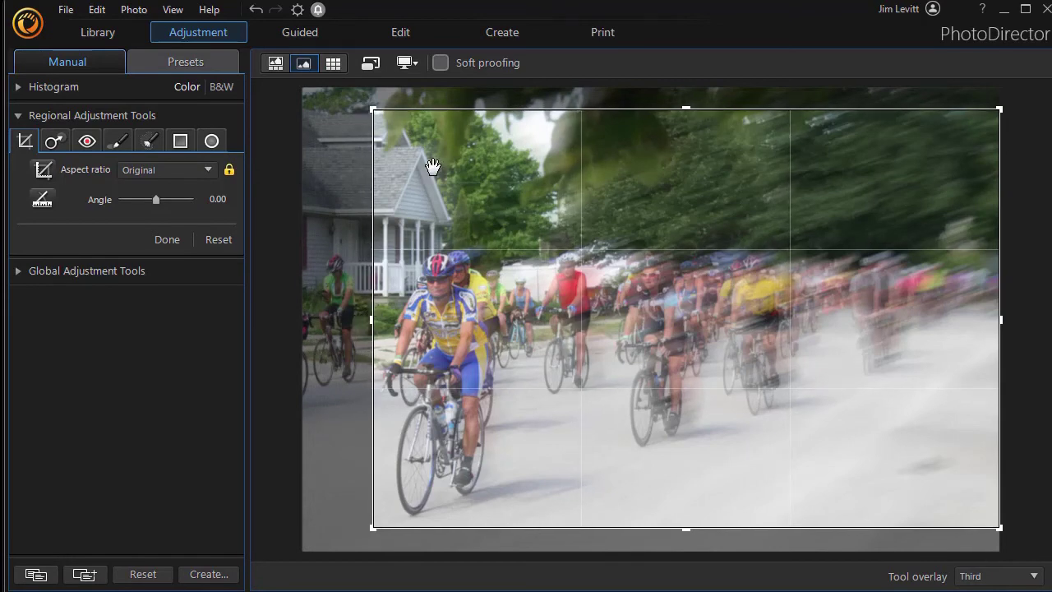
double_click(433, 167)
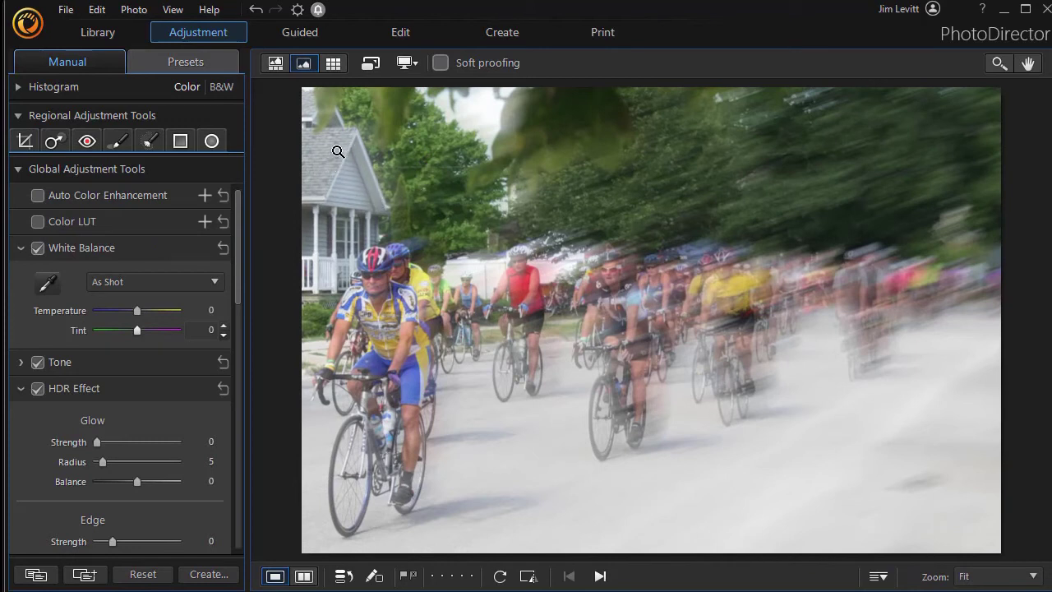
left_click(308, 31)
Open Smart Patch under Improve/Remove and brush a selection over the house roof
left_click(716, 385)
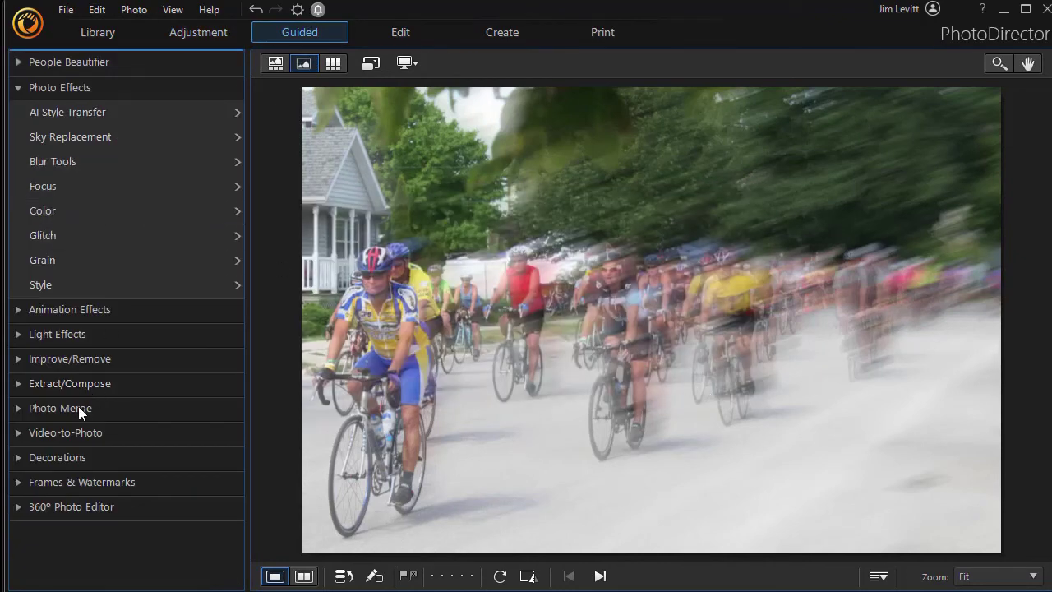
left_click(18, 359)
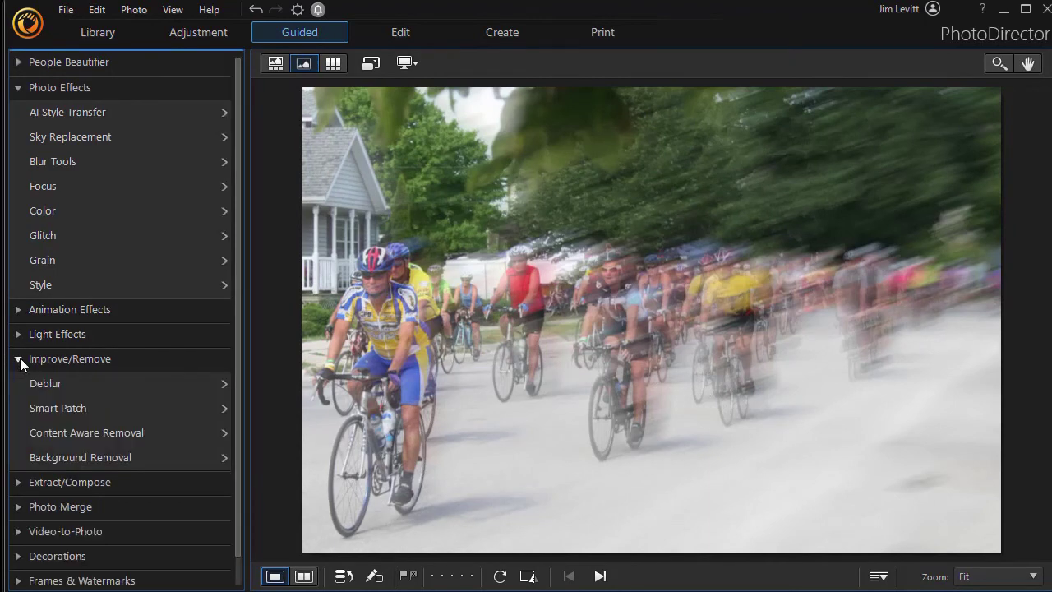
left_click(75, 405)
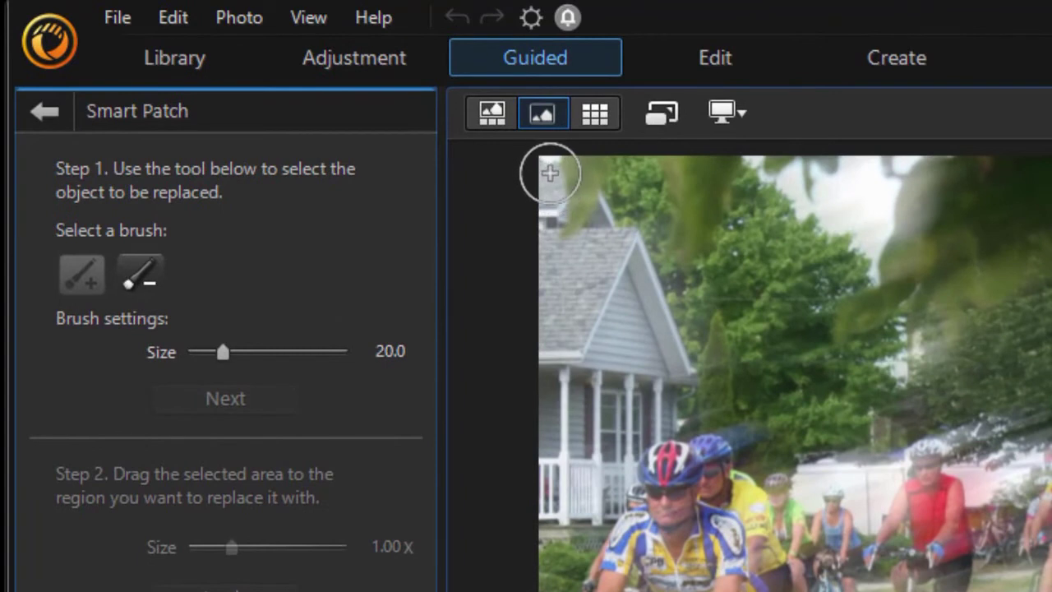
mouse_move(550, 172)
left_mouse_down()
mouse_move(554, 235)
mouse_move(576, 211)
mouse_move(611, 247)
mouse_move(541, 261)
mouse_move(612, 280)
mouse_move(617, 247)
mouse_move(549, 248)
left_mouse_up()
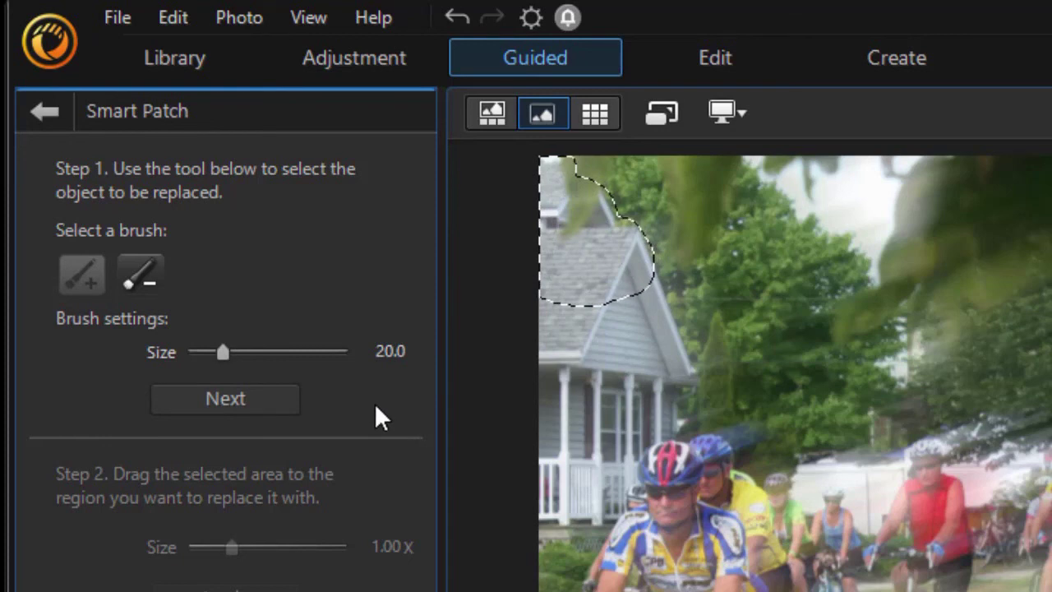
Patch the house roof with nearby trees, then brush a selection over the porch
left_click(226, 398)
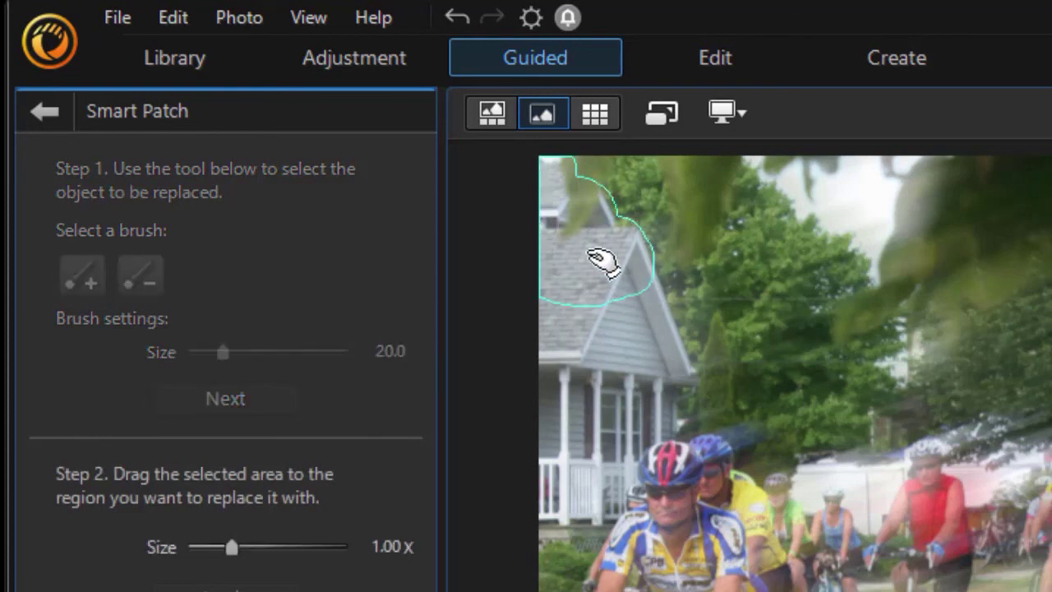
left_click_drag(599, 259, 757, 301)
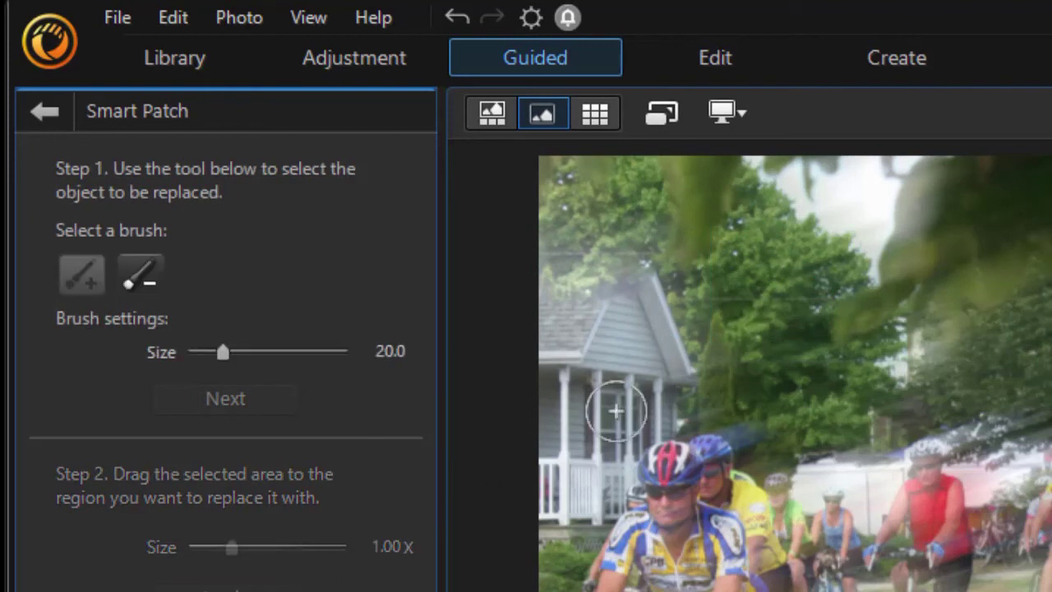
mouse_move(573, 351)
left_mouse_down()
mouse_move(675, 355)
mouse_move(640, 287)
mouse_move(614, 307)
mouse_move(631, 265)
mouse_move(635, 284)
mouse_move(574, 302)
mouse_move(681, 317)
mouse_move(660, 334)
mouse_move(767, 334)
mouse_move(775, 299)
left_mouse_up()
left_click(257, 402)
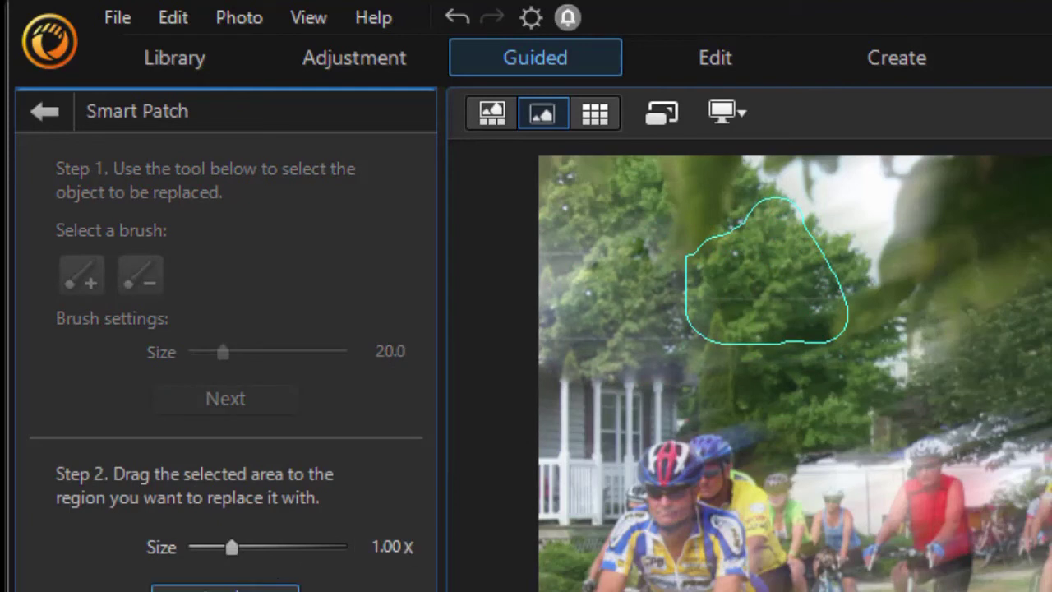
left_click(225, 588)
mouse_move(561, 363)
left_mouse_down()
mouse_move(657, 387)
mouse_move(660, 407)
mouse_move(620, 415)
mouse_move(604, 432)
mouse_move(612, 440)
mouse_move(591, 501)
mouse_move(543, 510)
mouse_move(559, 425)
mouse_move(548, 402)
mouse_move(545, 417)
mouse_move(704, 218)
mouse_move(664, 214)
mouse_move(615, 187)
left_mouse_up()
Cover the porch with trees, then outline the leftover spot above the lead cyclist with trees as source
left_click(252, 407)
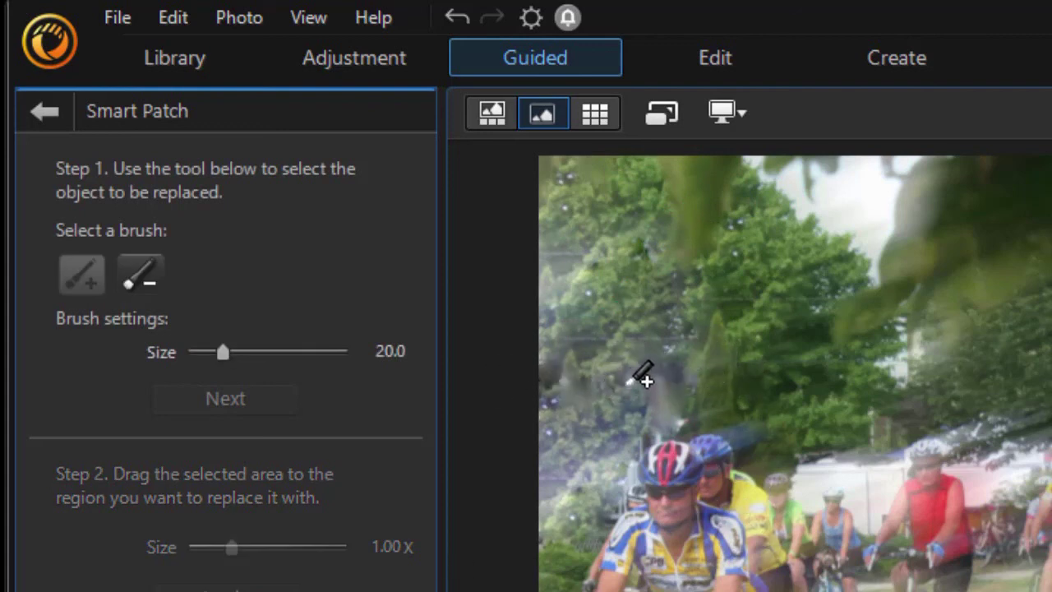
left_click_drag(645, 376, 682, 406)
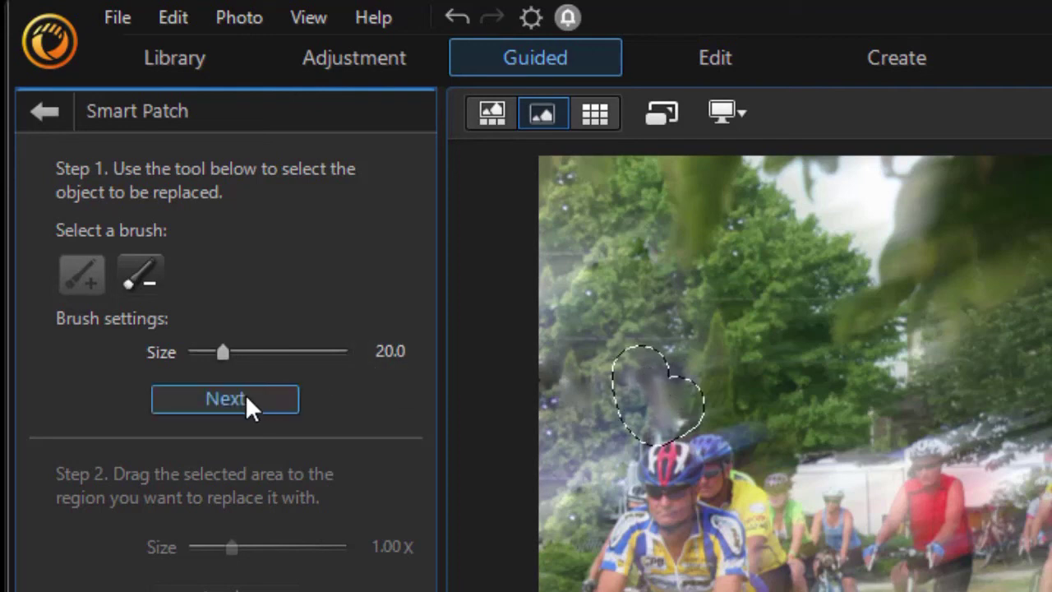
left_click(245, 395)
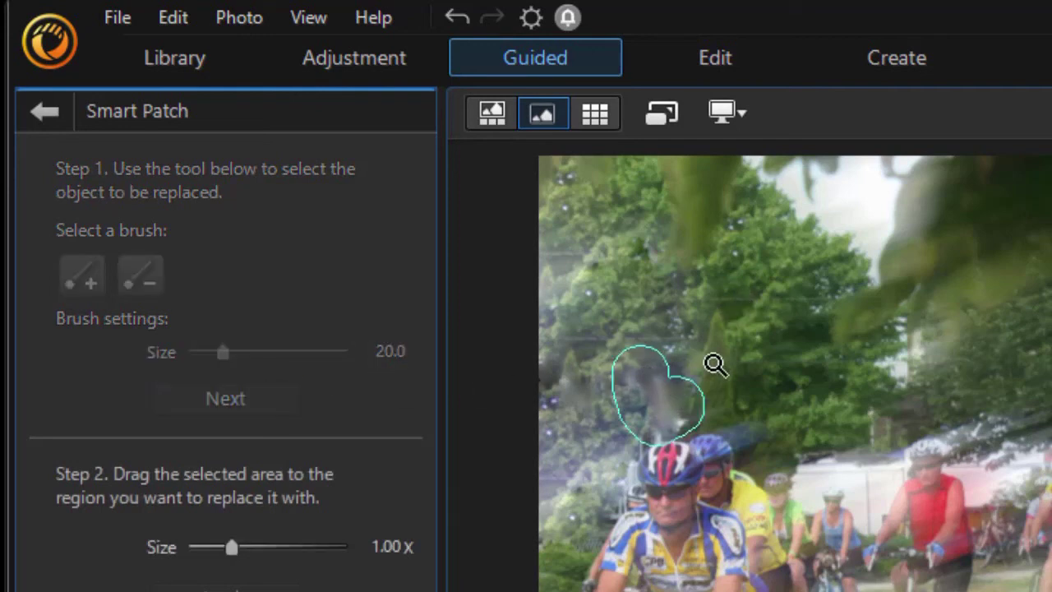
left_click_drag(652, 411, 773, 288)
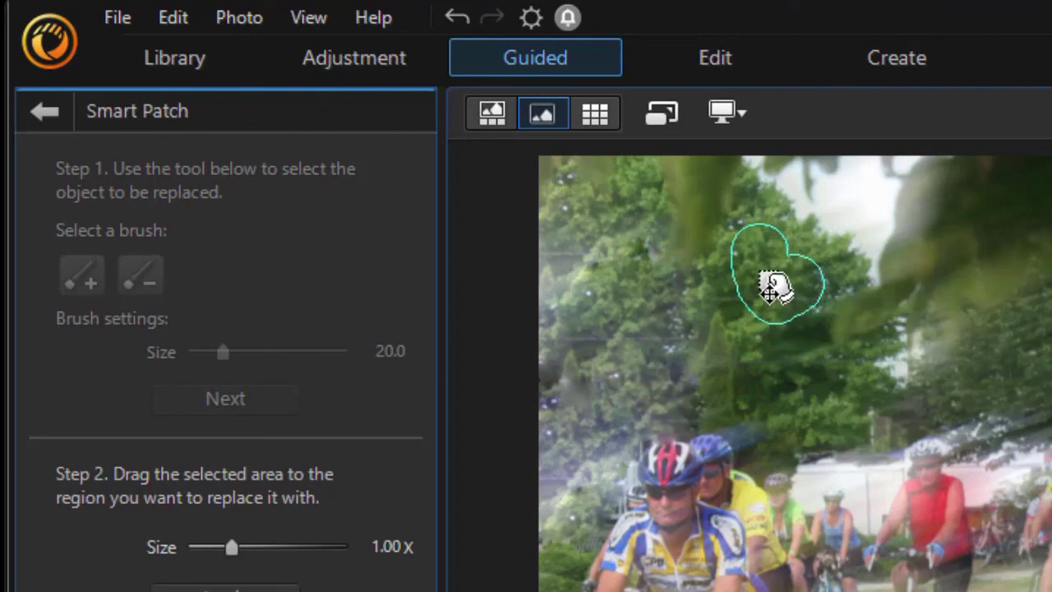